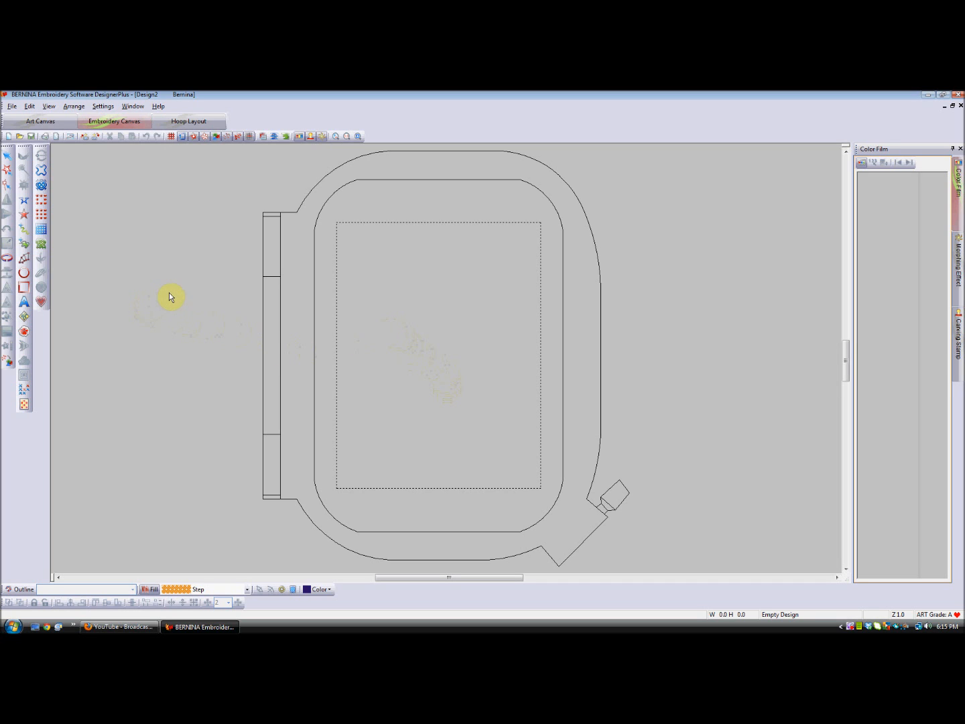
# - Draw a step-filled circle about 118 mm in diameter over the hoop area, and hide the hoop outline
pyautogui.click(23, 274)
pyautogui.click(393, 295)
pyautogui.click(471, 389)
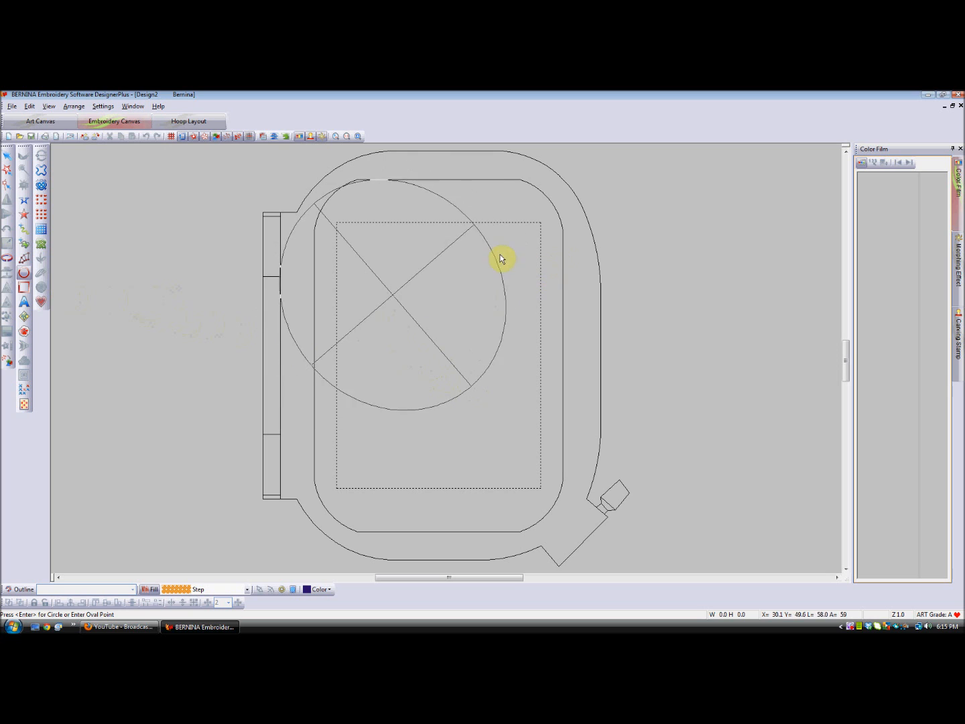
pyautogui.press('Return')
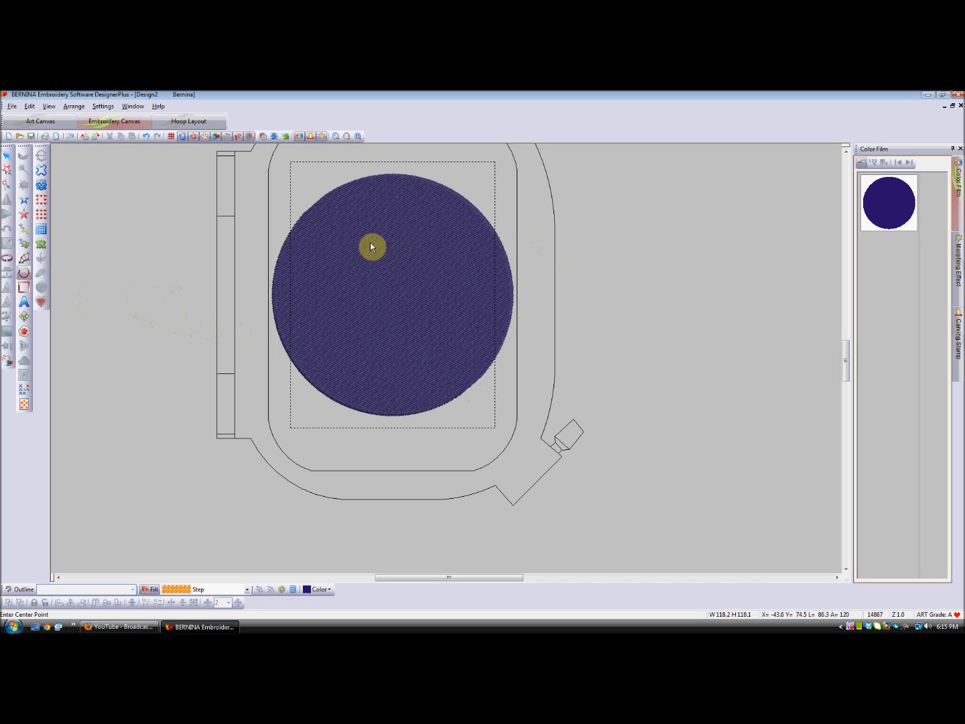
pyautogui.click(183, 137)
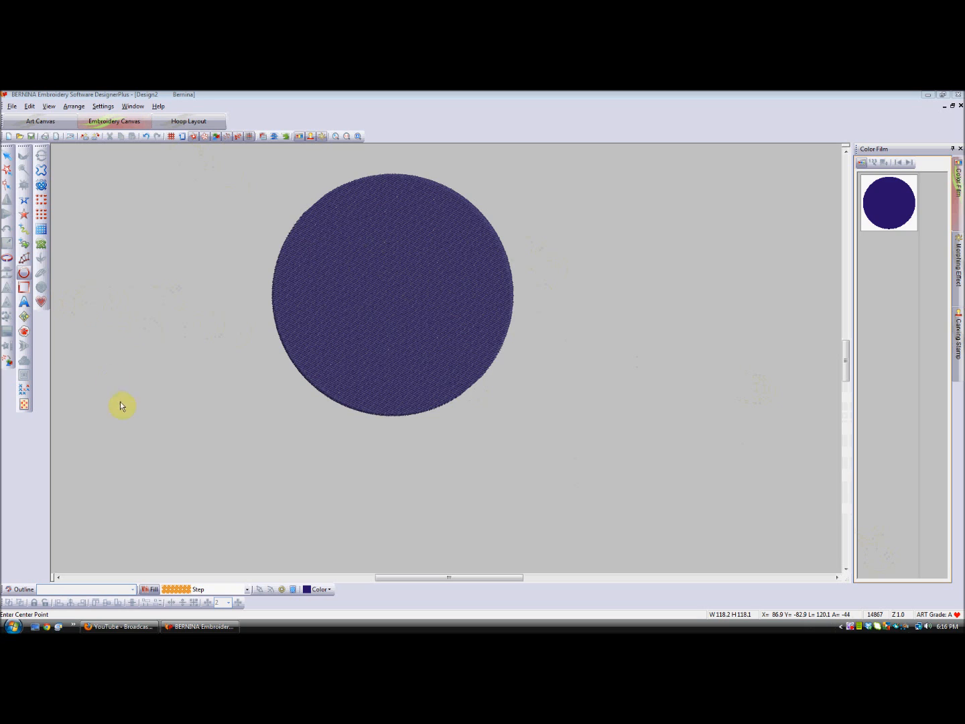
# - Draw a red step-filled tilted oval, taller than it is wide, centred on the blue circle
pyautogui.click(329, 590)
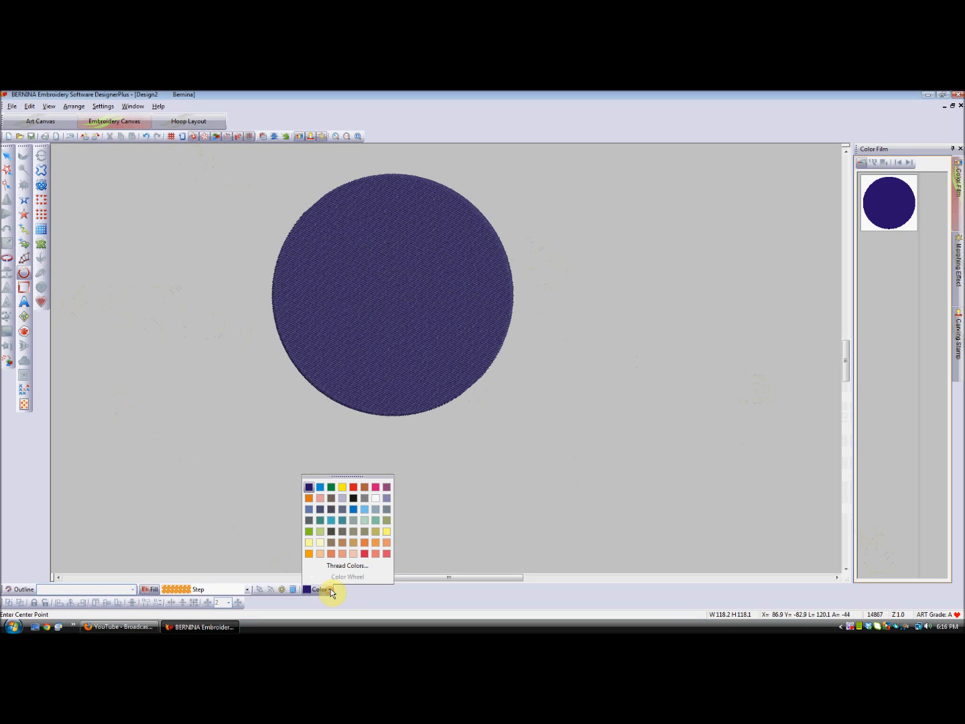
pyautogui.click(353, 486)
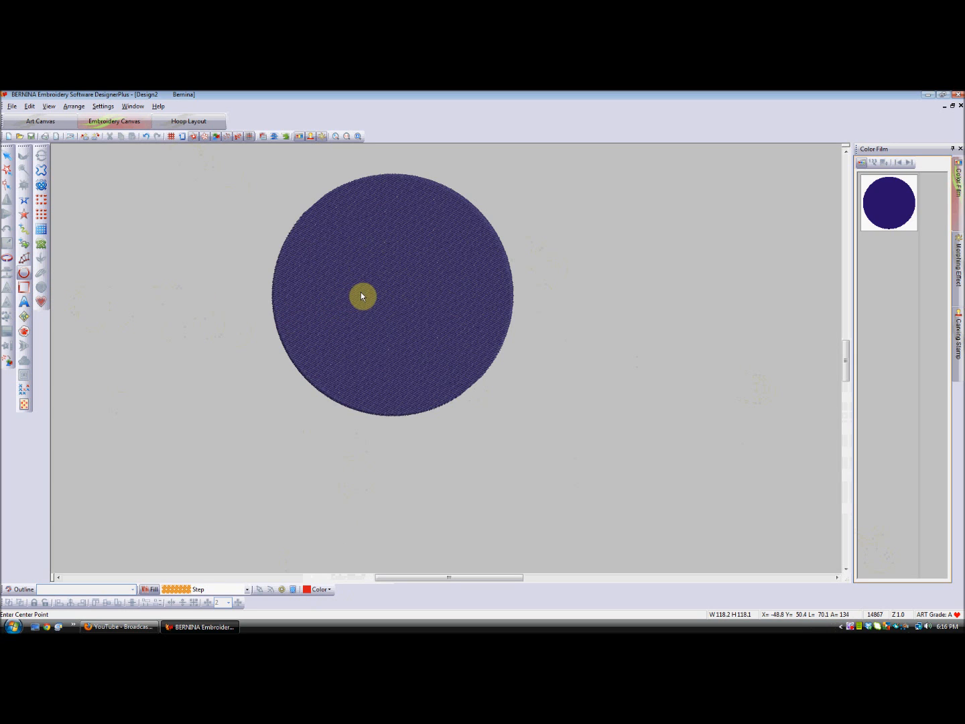
pyautogui.click(388, 299)
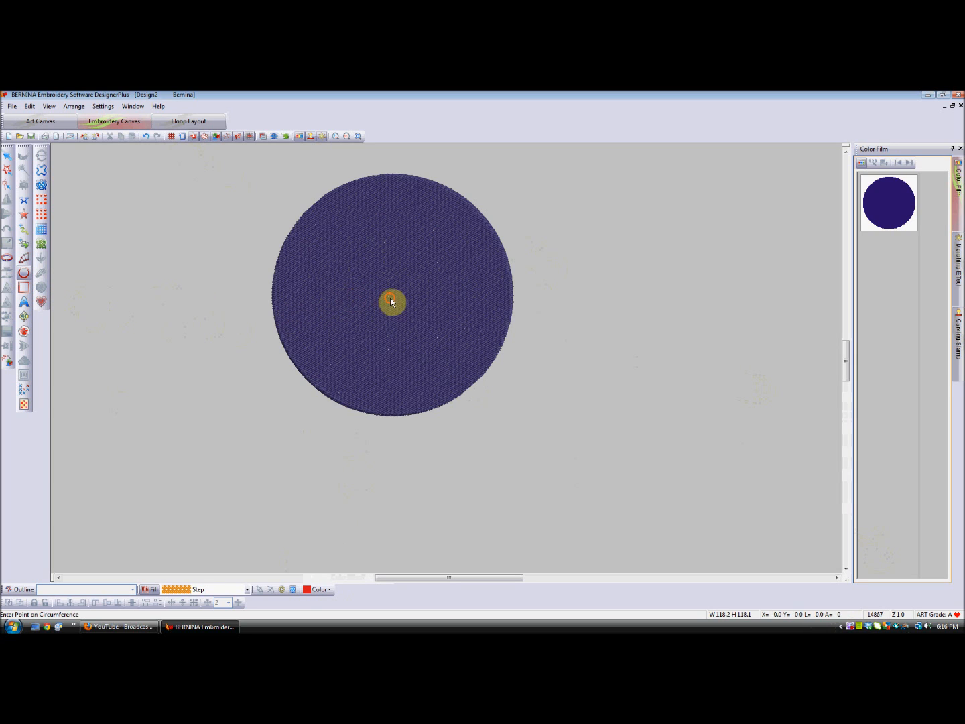
pyautogui.click(437, 309)
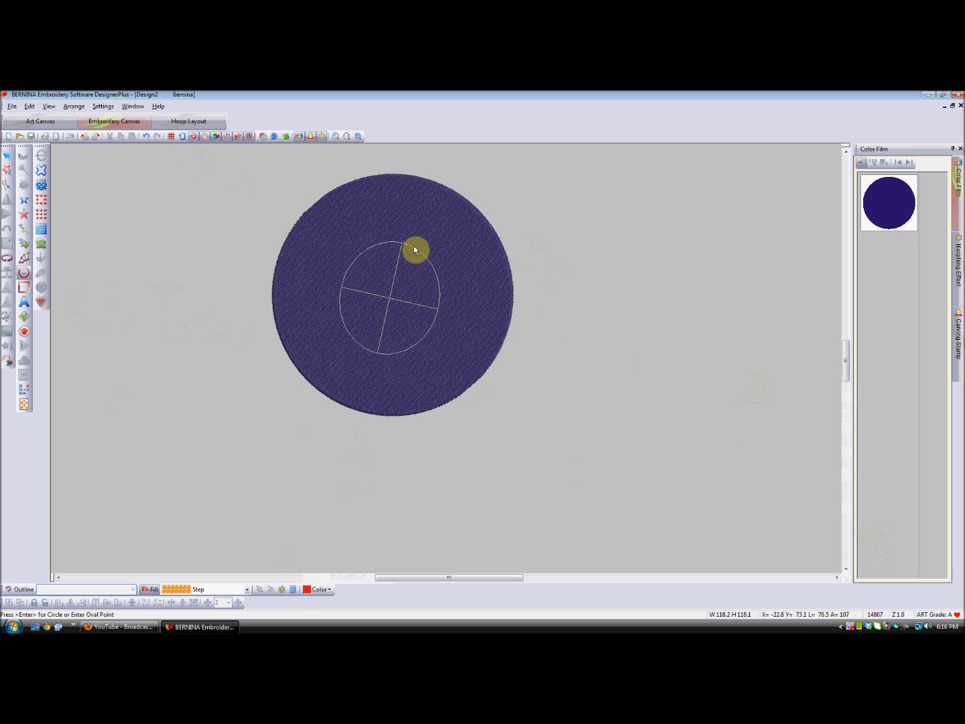
pyautogui.click(409, 226)
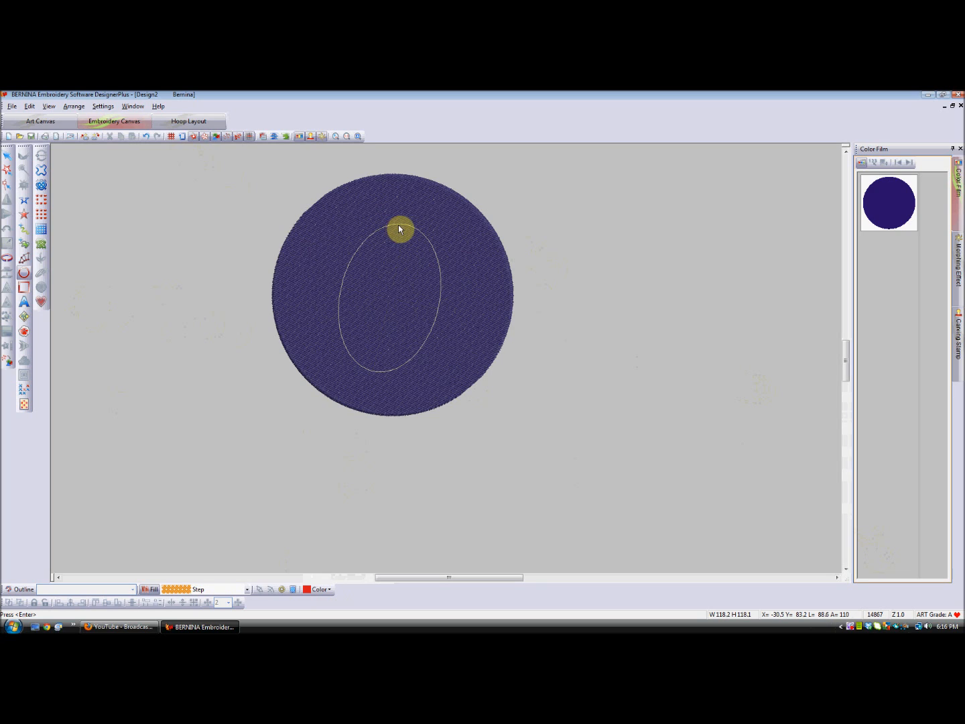
pyautogui.press('Return')
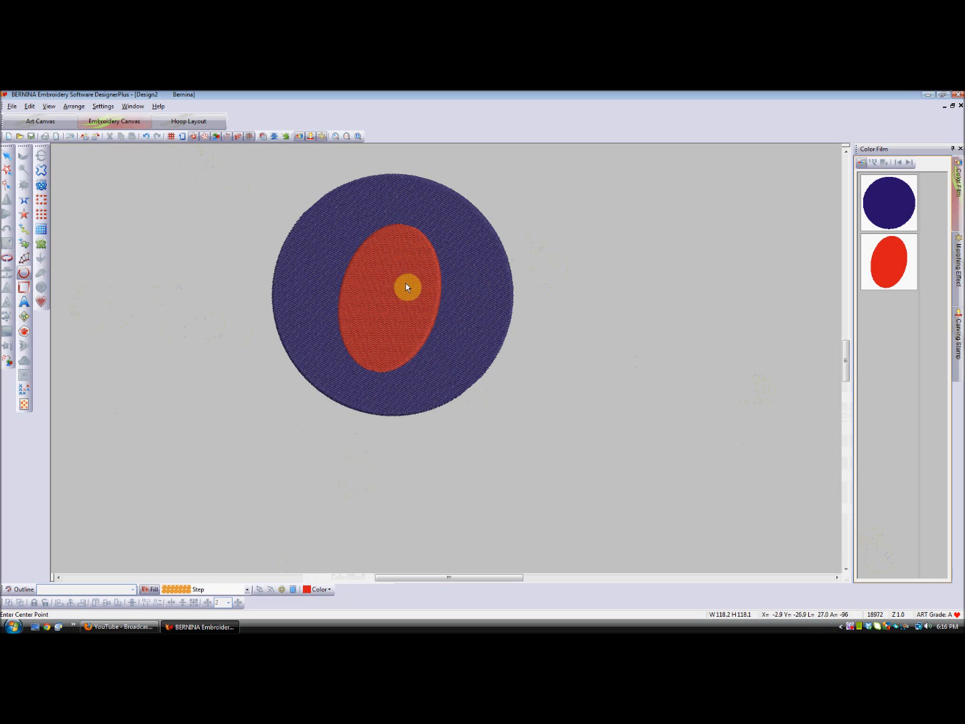
# - Remove the underlying stitches beneath the red oval and delete the oval to leave a hole in the circle
pyautogui.click(877, 251)
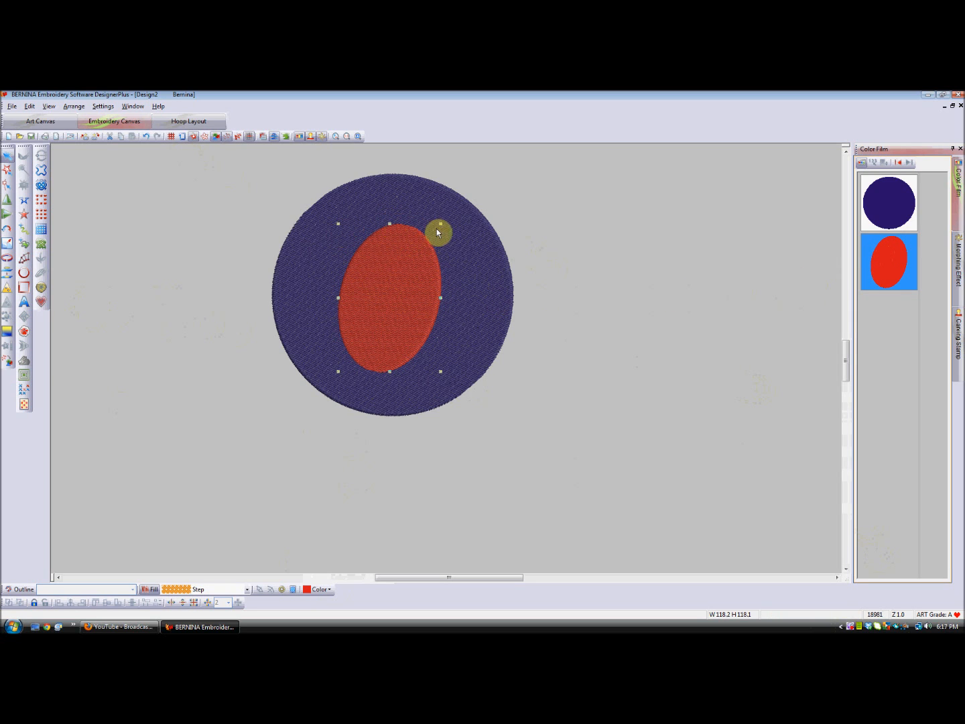
pyautogui.click(8, 273)
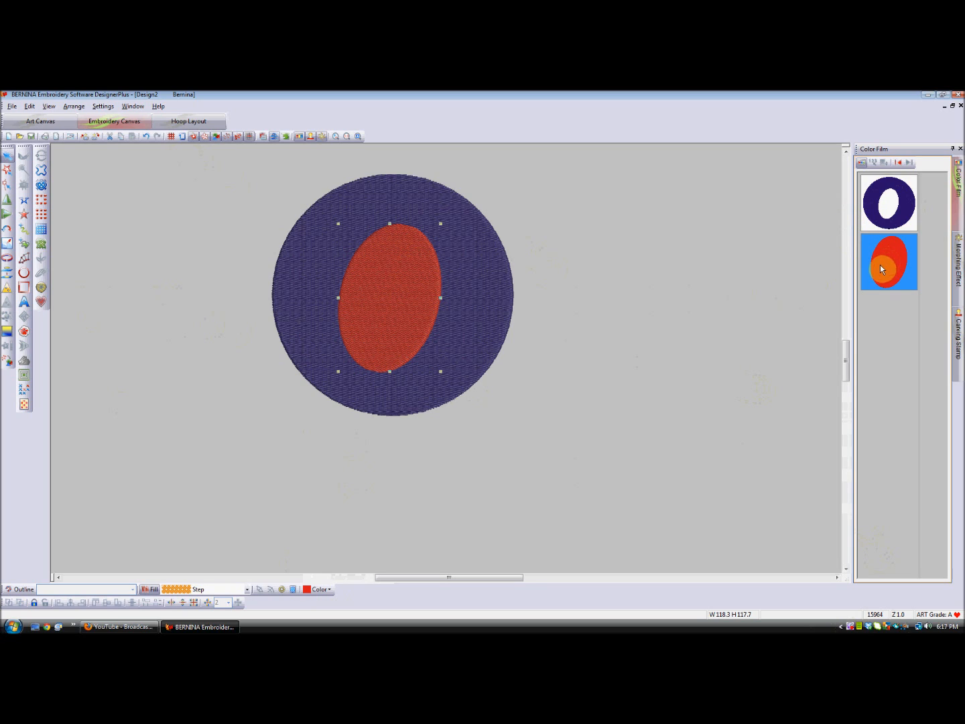
pyautogui.press('Delete')
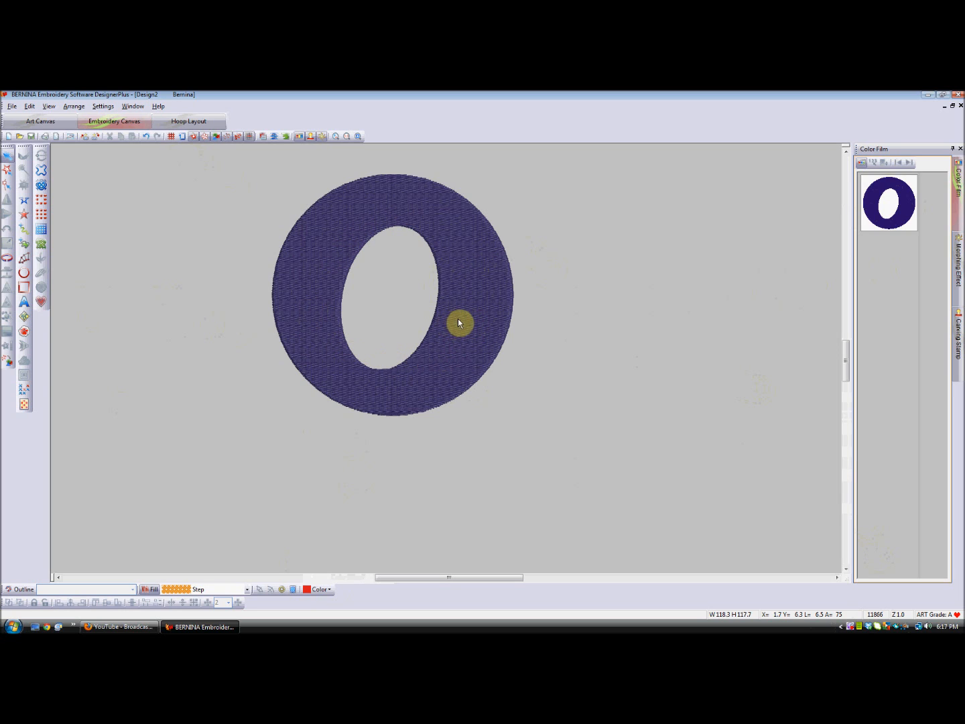
# - Add eight stitch angle lines radiating around the ring from its oval hole past the outer edge, and apply them
pyautogui.click(876, 211)
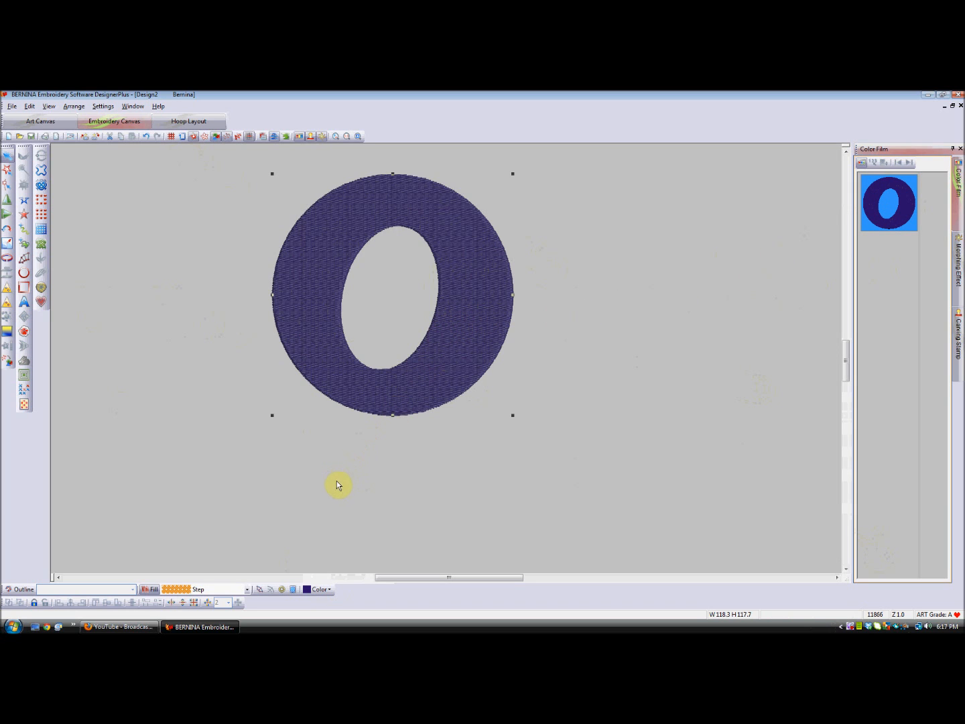
pyautogui.click(258, 591)
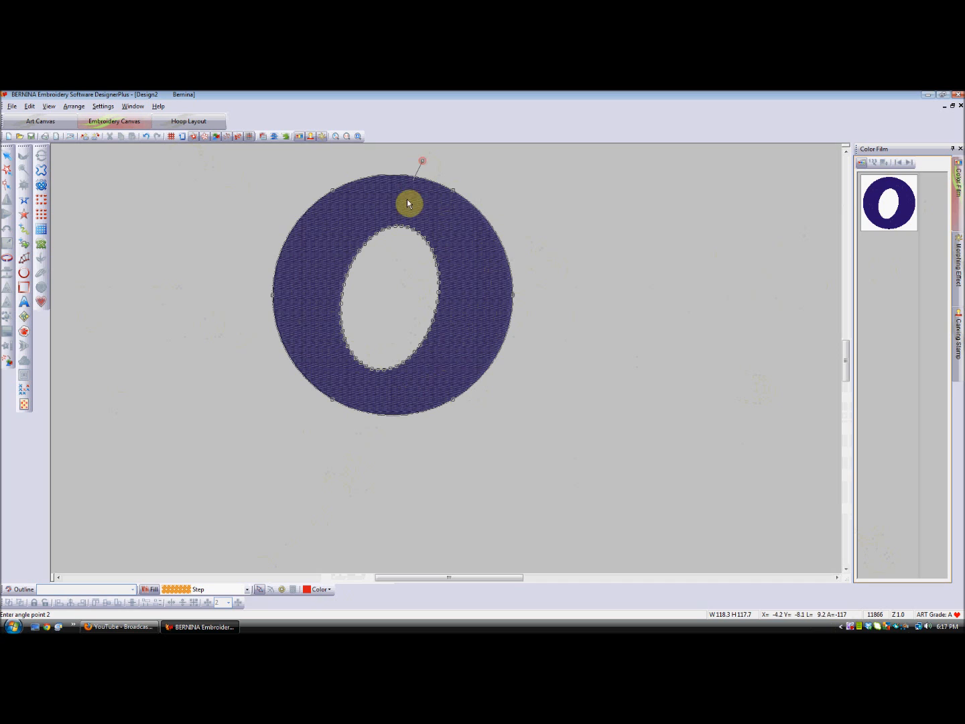
pyautogui.click(406, 235)
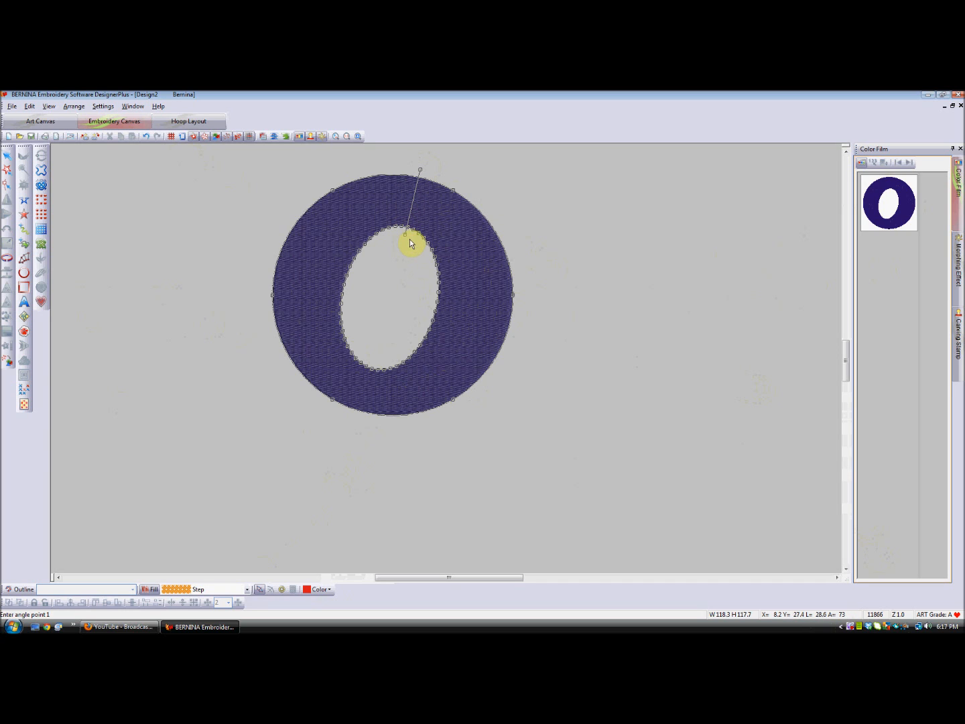
pyautogui.click(492, 213)
pyautogui.click(417, 275)
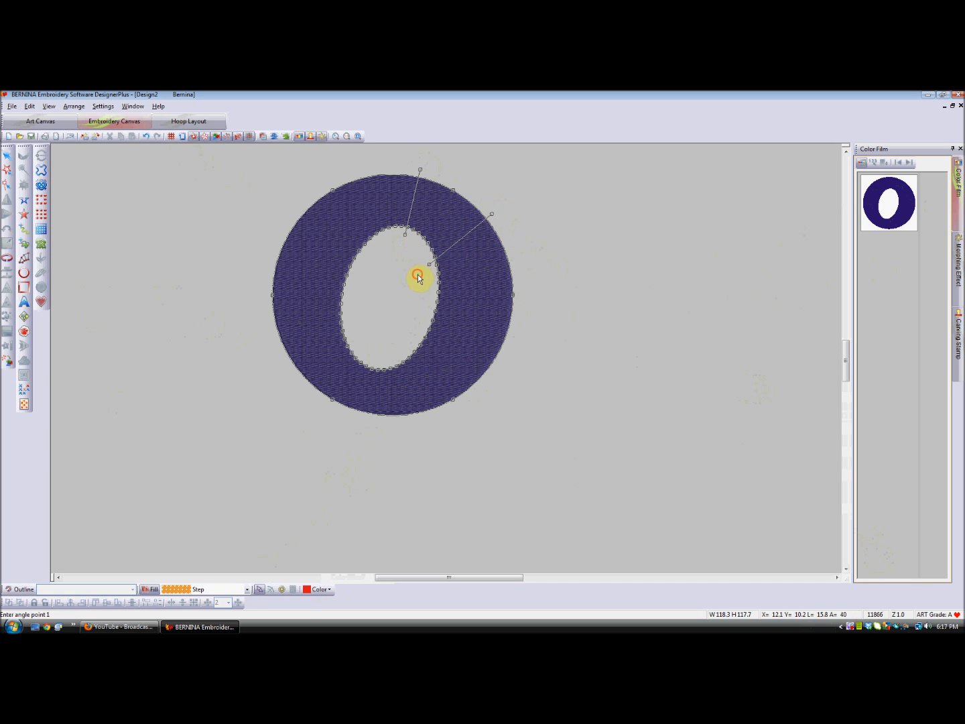
pyautogui.click(429, 293)
pyautogui.click(522, 299)
pyautogui.click(414, 329)
pyautogui.click(467, 398)
pyautogui.click(379, 350)
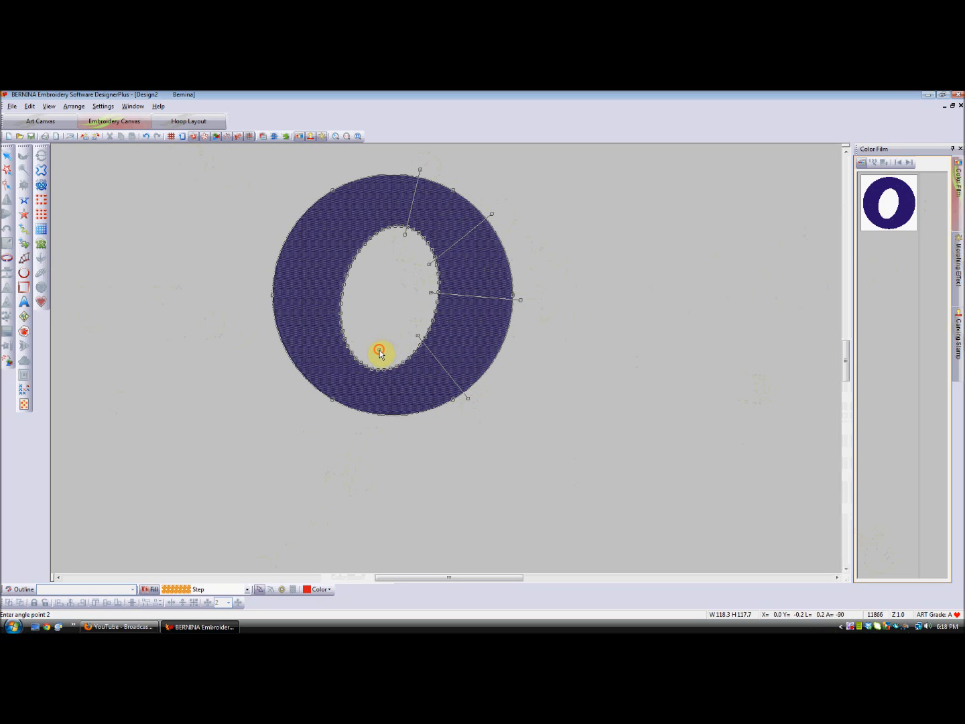
pyautogui.click(343, 437)
pyautogui.click(351, 311)
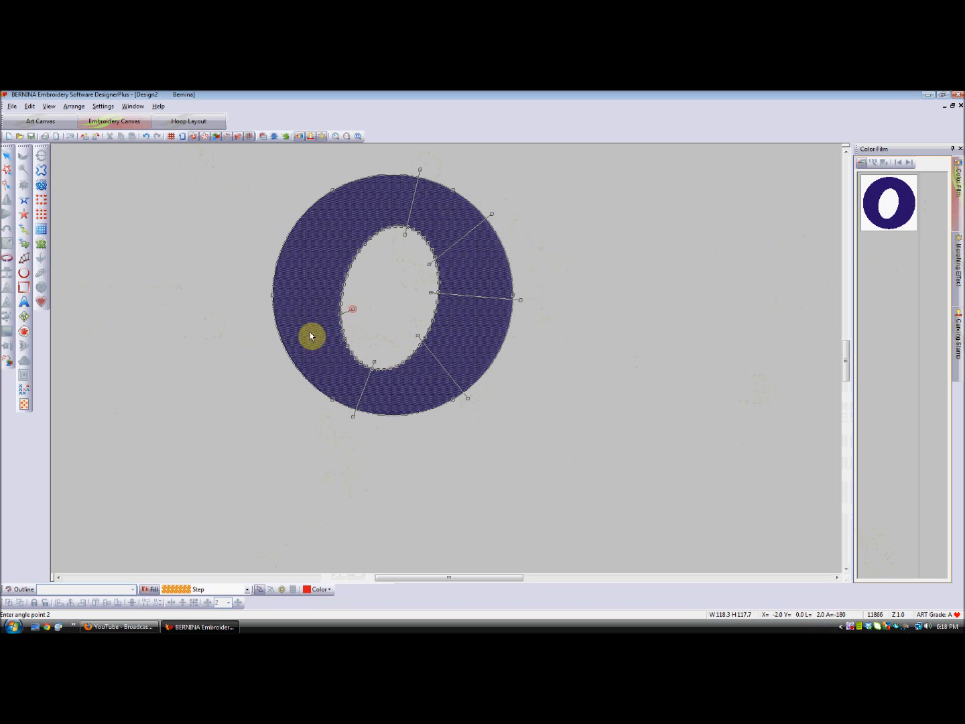
pyautogui.click(277, 350)
pyautogui.click(354, 275)
pyautogui.click(281, 234)
pyautogui.click(372, 253)
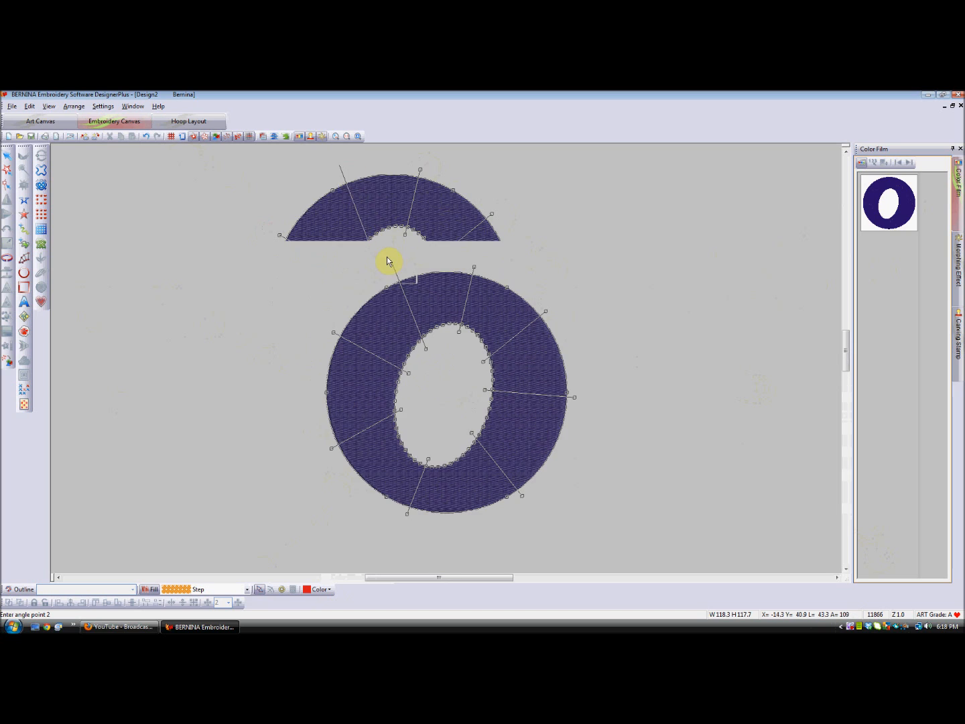
pyautogui.click(388, 266)
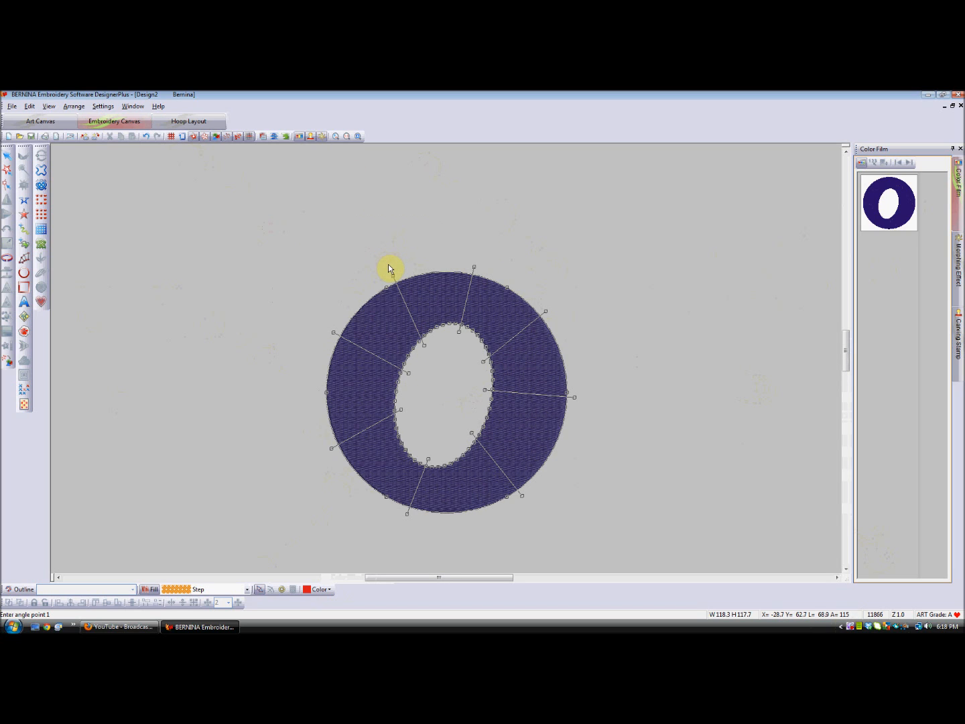
pyautogui.press('Return')
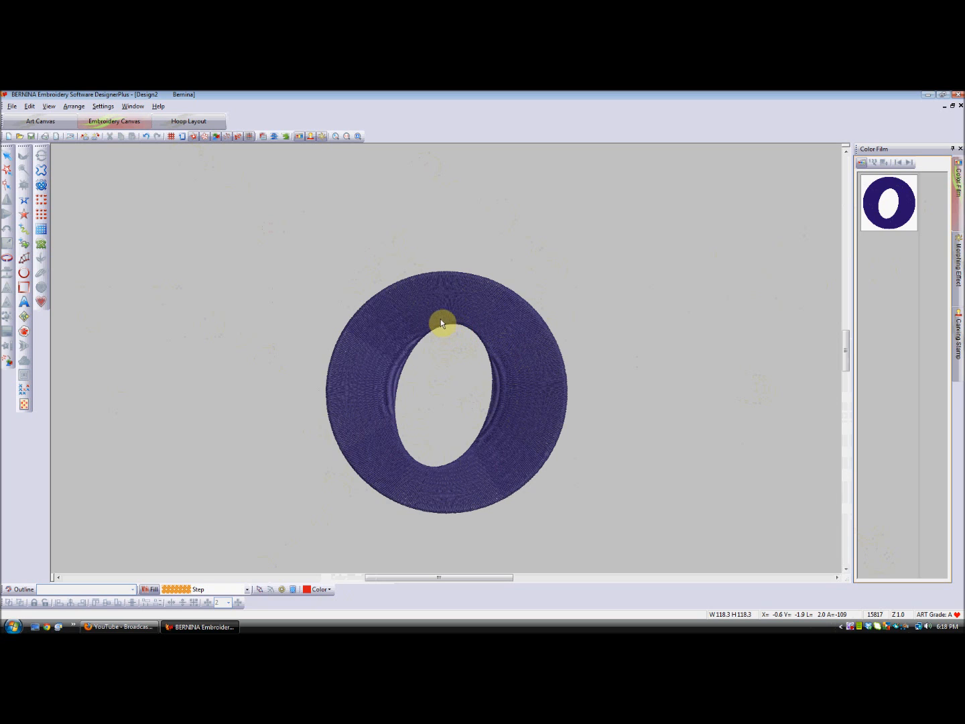
# - Delete the blue ring and draw a red step-filled rectangle about 156 mm wide and 52 mm high
pyautogui.click(874, 214)
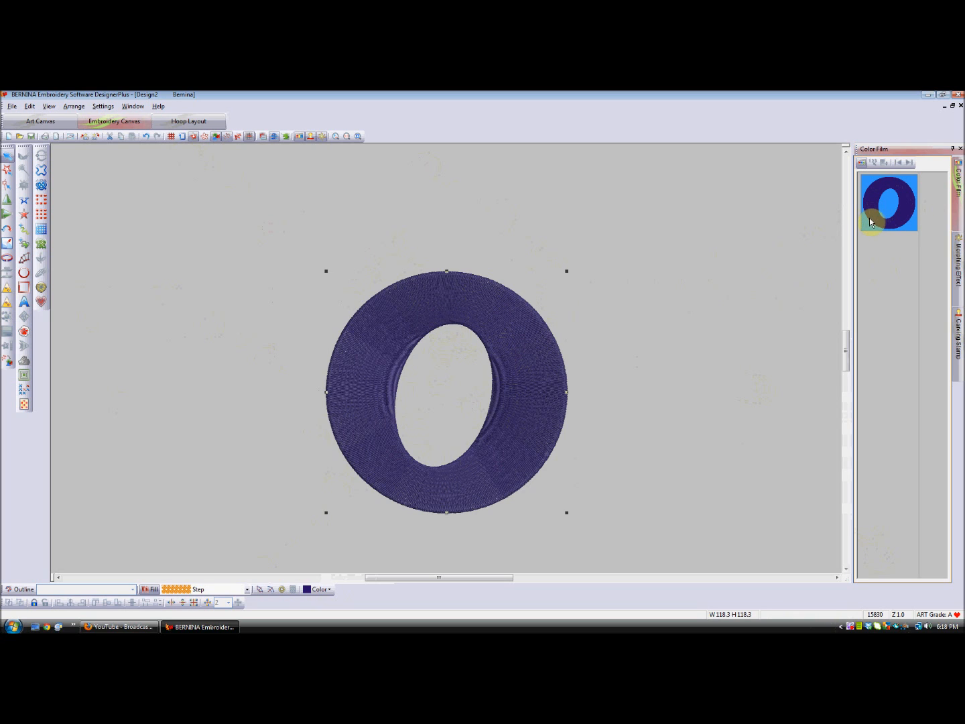
pyautogui.press('Delete')
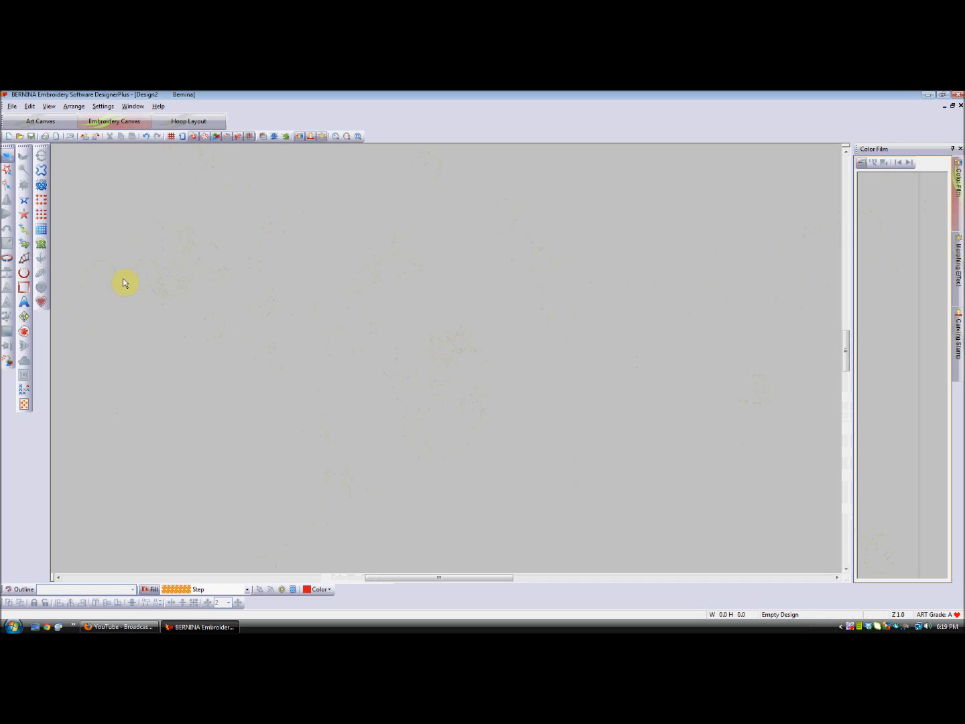
pyautogui.click(23, 286)
pyautogui.click(253, 286)
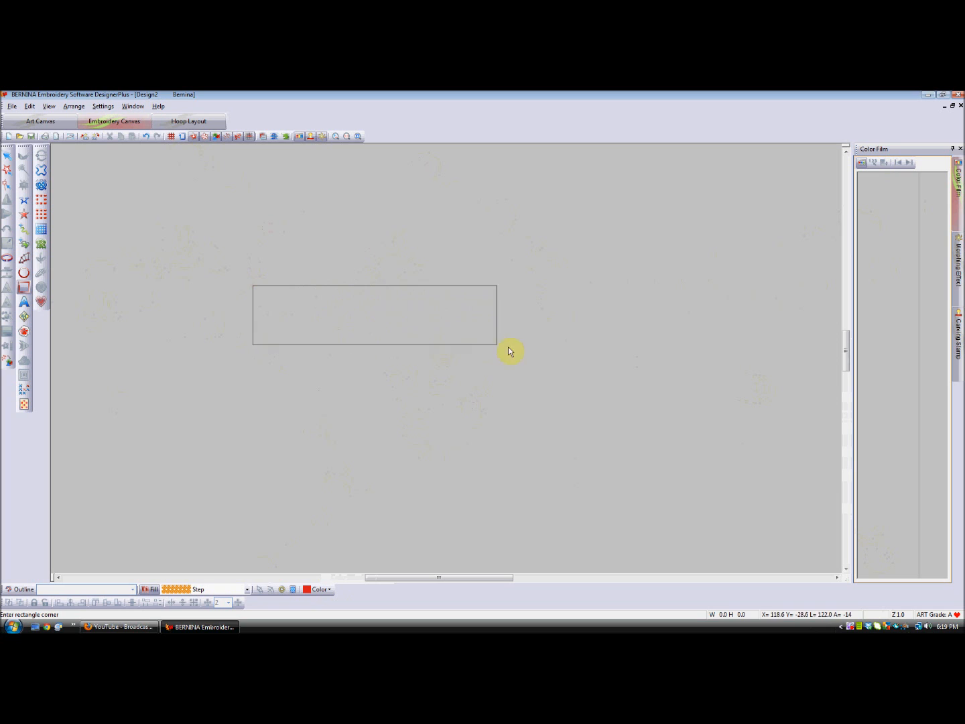
pyautogui.click(570, 393)
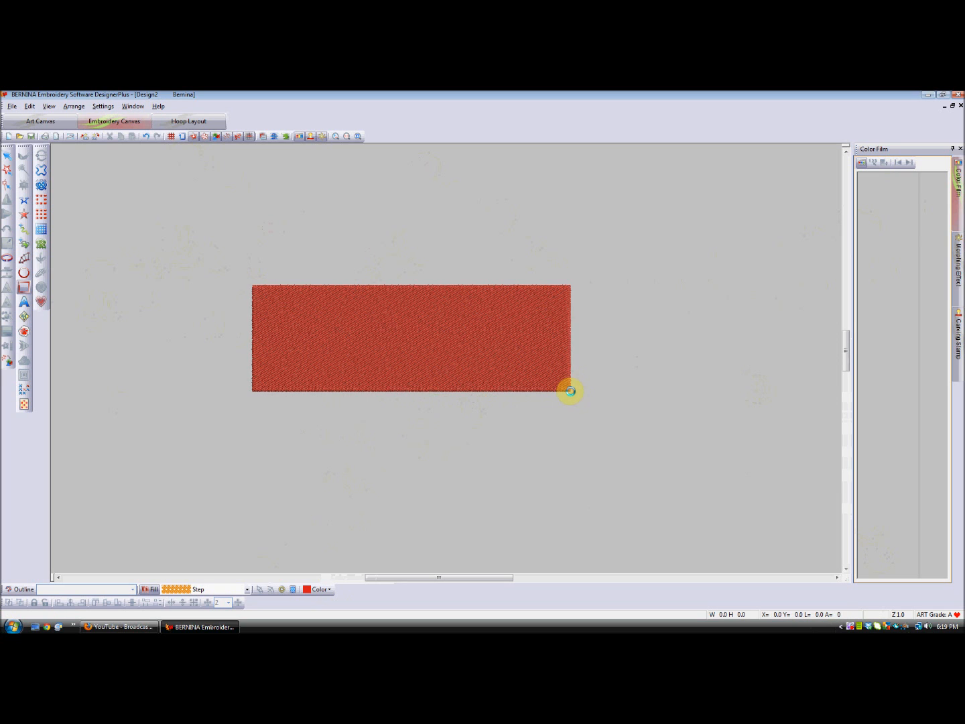
# - Show the hoop, and in Hoop Layout rotate it to roughly landscape and move it over the left part of the rectangle
pyautogui.click(182, 138)
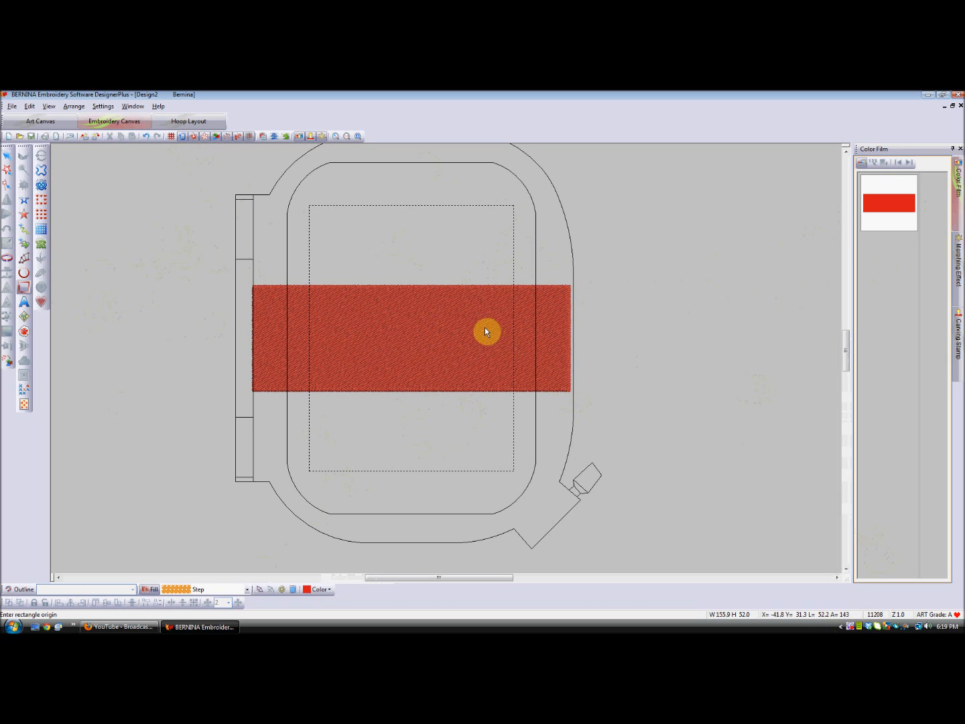
pyautogui.click(185, 123)
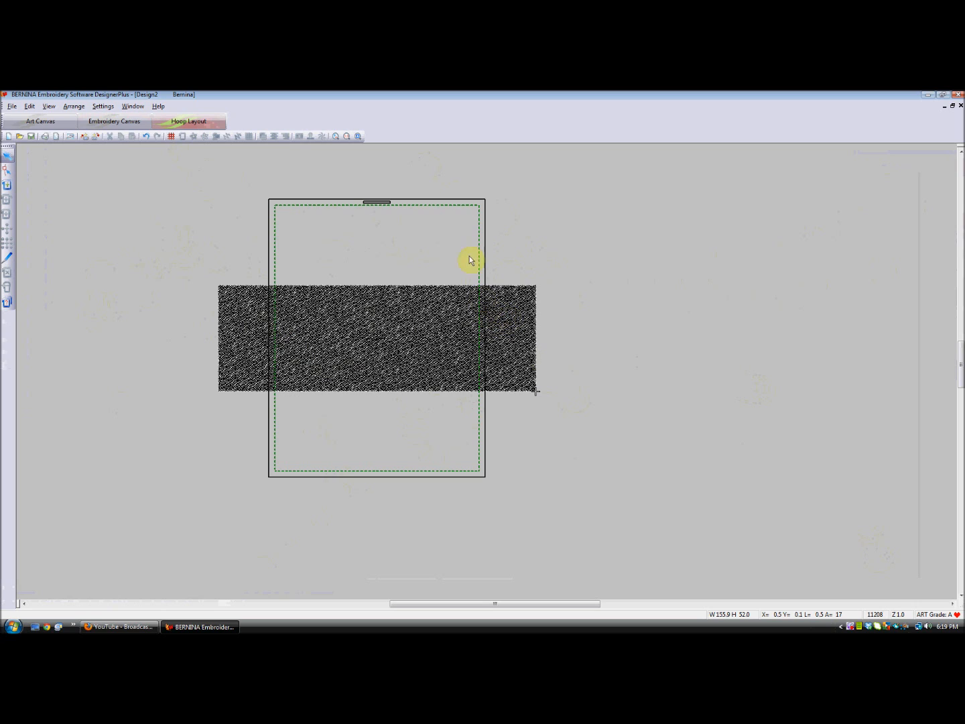
pyautogui.click(6, 159)
pyautogui.click(467, 208)
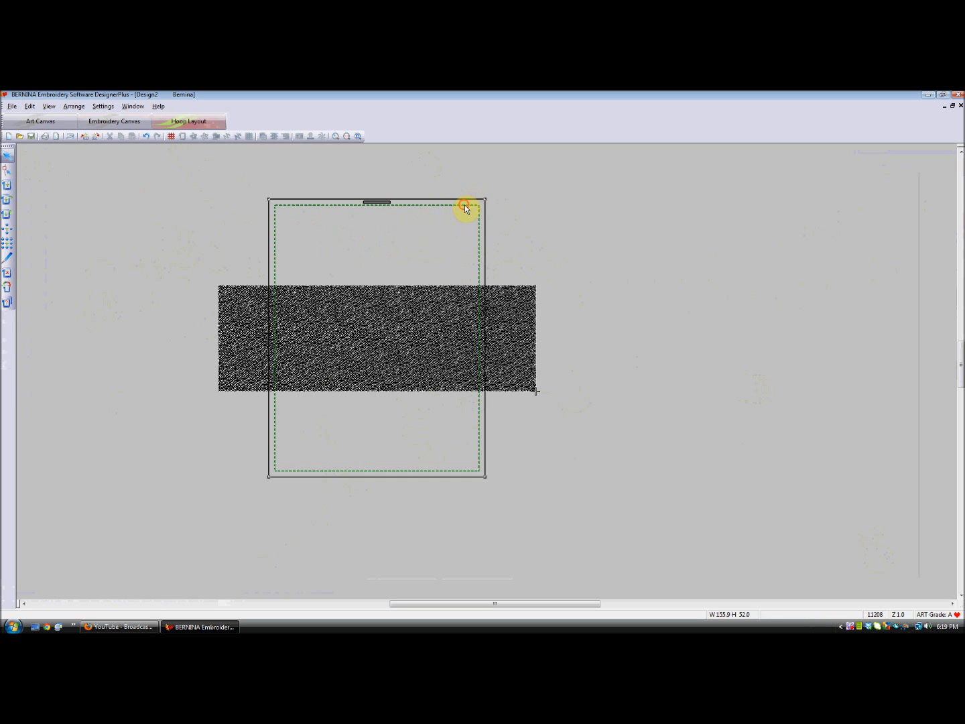
pyautogui.moveTo(486, 199); pyautogui.dragTo(521, 443)
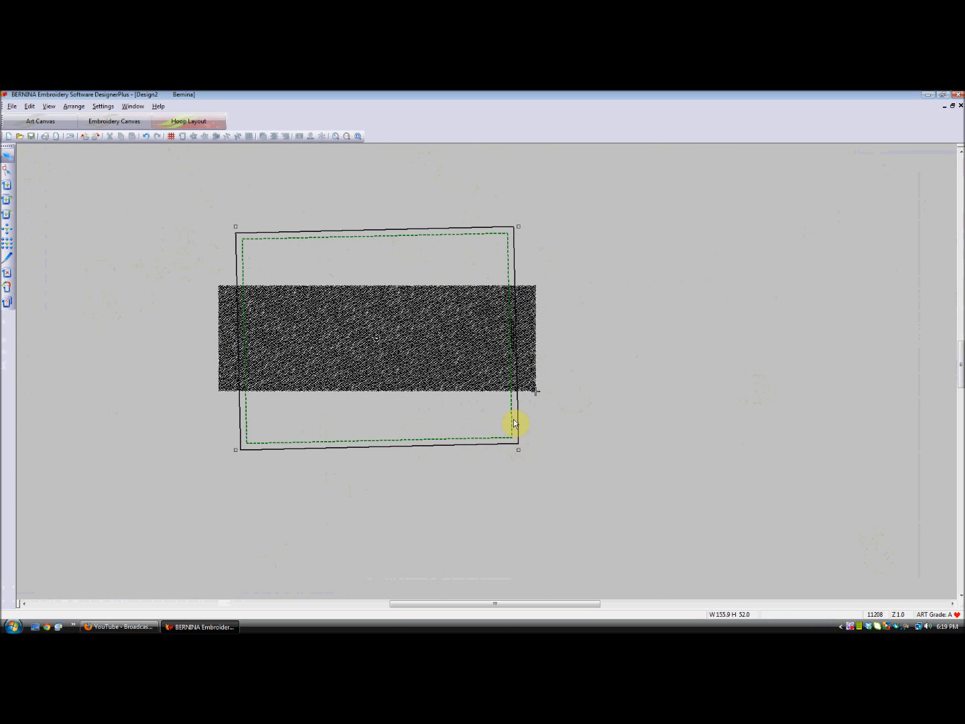
pyautogui.moveTo(516, 424); pyautogui.dragTo(472, 423)
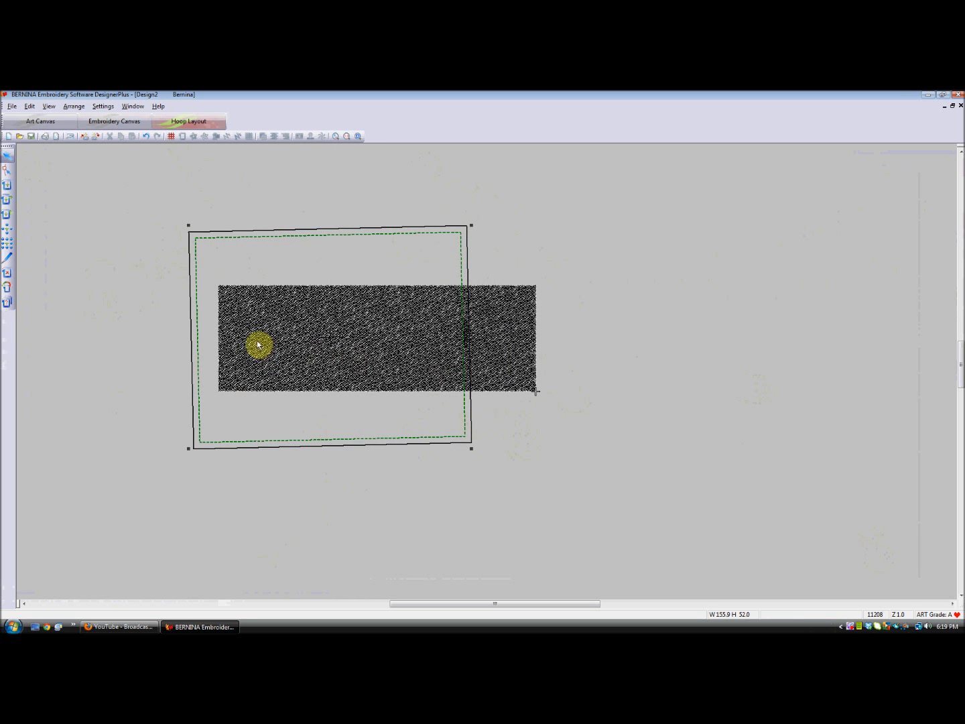
# - Add a second hoop, rotated to landscape and placed over the rectangle's right part so that it overlaps the first hoop
pyautogui.click(7, 188)
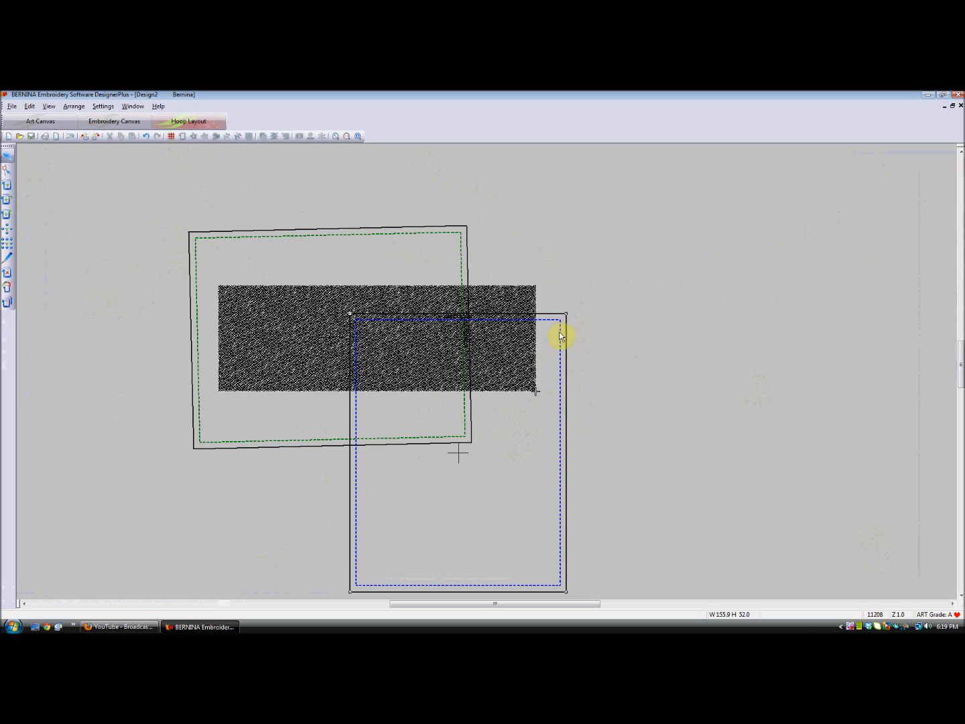
pyautogui.moveTo(566, 313); pyautogui.dragTo(546, 522)
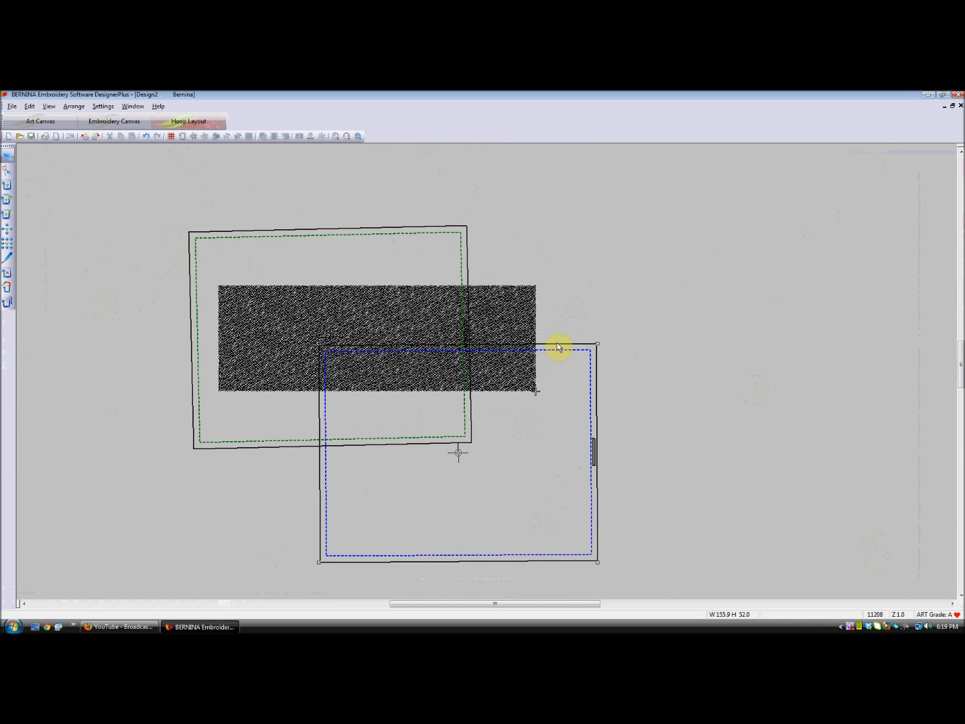
pyautogui.moveTo(557, 346); pyautogui.dragTo(567, 226)
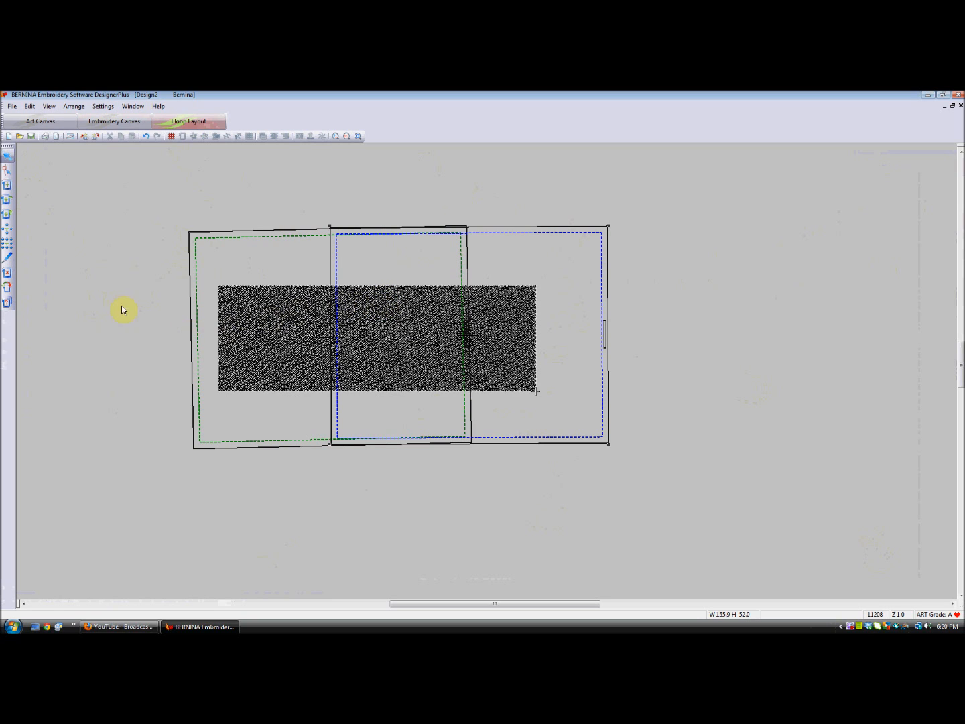
# - Draw a splitting line across the rectangle, from above to below it, within the overlap of the two hoops
pyautogui.click(7, 258)
pyautogui.click(396, 269)
pyautogui.click(382, 409)
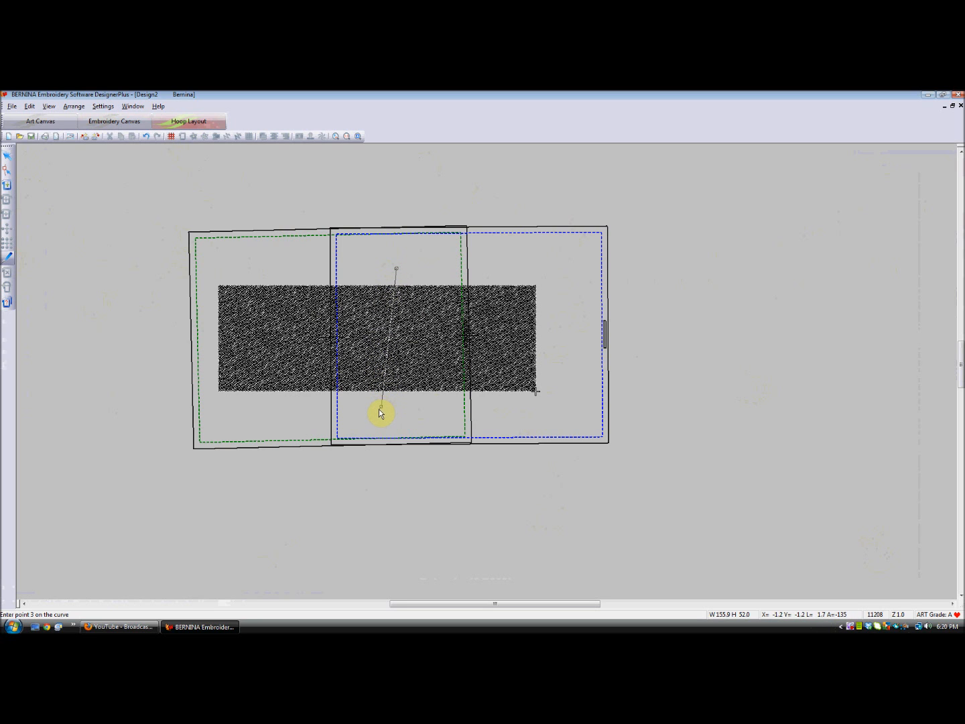
pyautogui.press('Return')
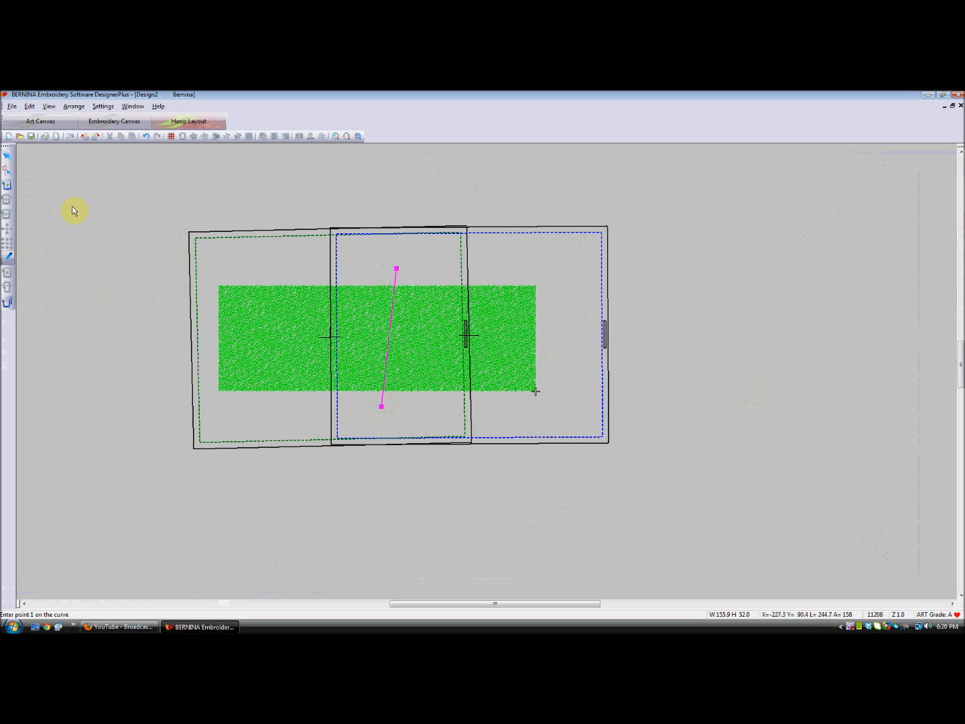
# - Reshape the splitting line within the hoop overlap: shift its upper end slightly right, add control points, and bulge its middle rightward in a curve
pyautogui.click(6, 172)
pyautogui.moveTo(396, 269); pyautogui.dragTo(411, 271)
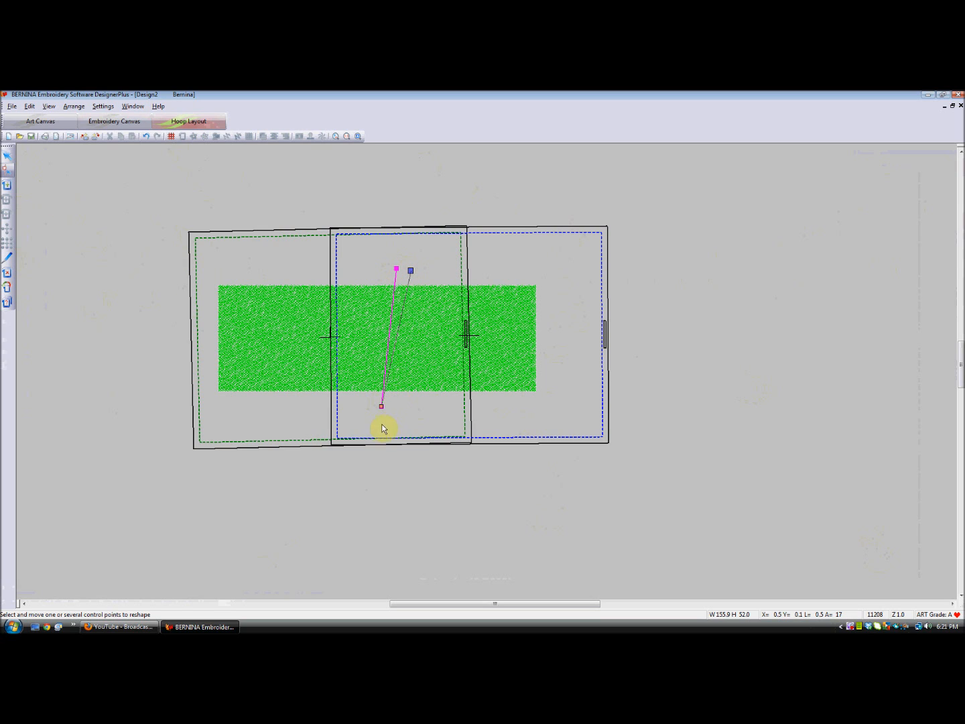
pyautogui.click(405, 313)
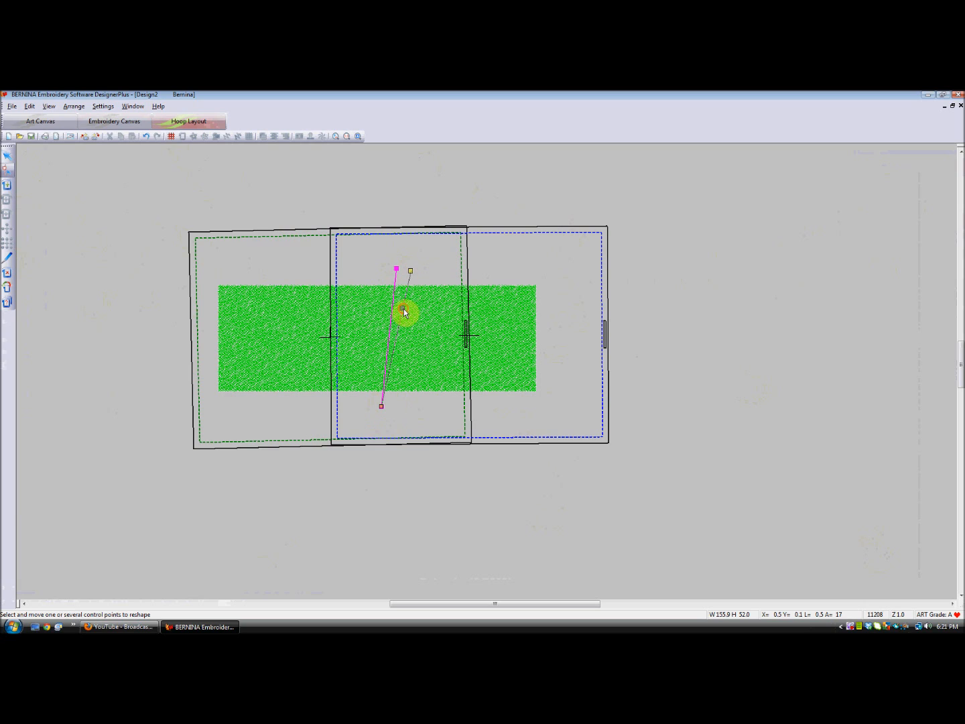
pyautogui.click(394, 350)
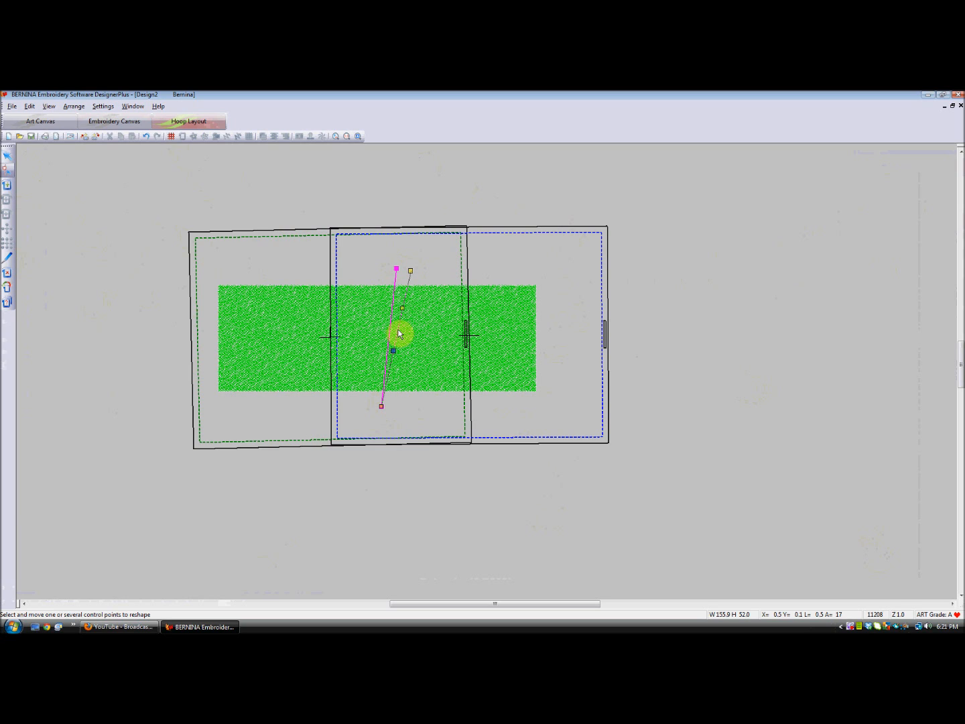
pyautogui.moveTo(398, 332); pyautogui.dragTo(372, 358)
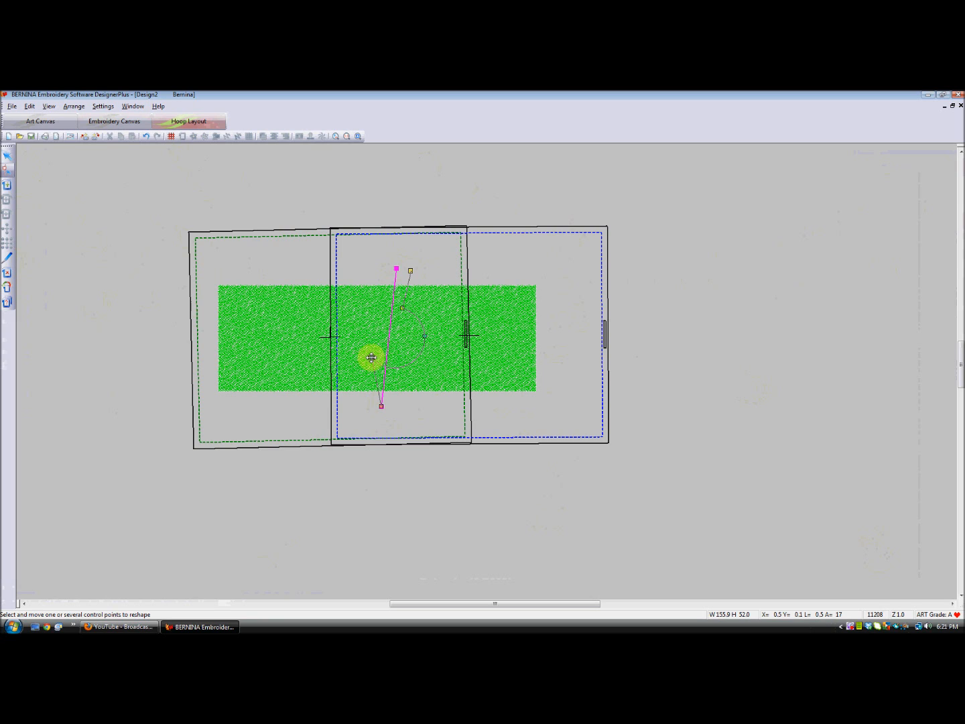
pyautogui.moveTo(402, 307)
pyautogui.mouseDown()
pyautogui.moveTo(420, 305)
pyautogui.moveTo(393, 301)
pyautogui.mouseUp()
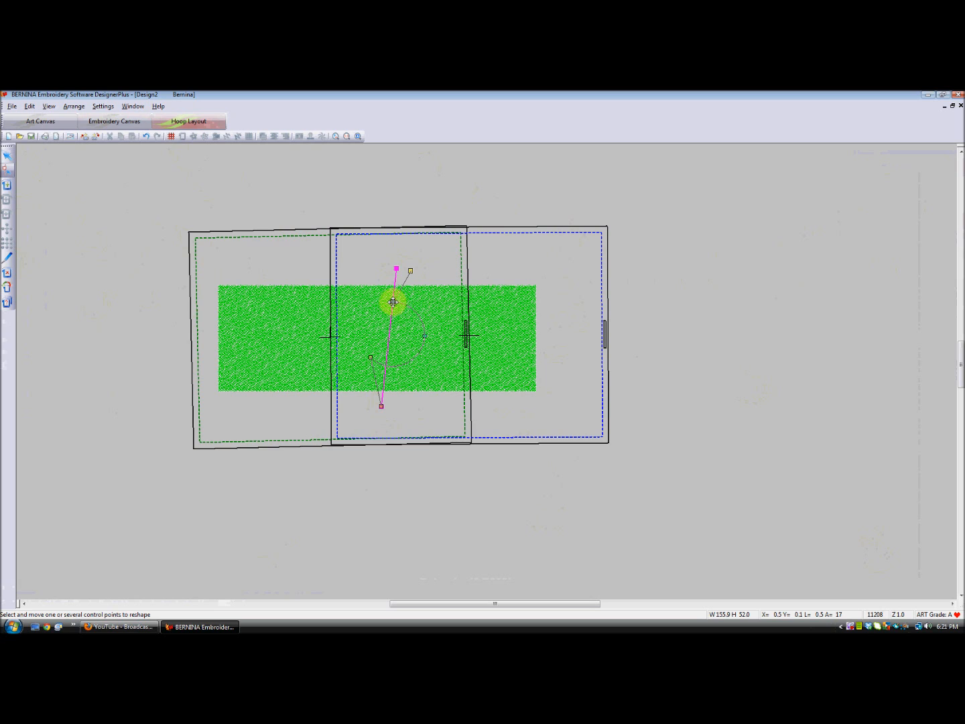
pyautogui.press('Return')
pyautogui.click(423, 333)
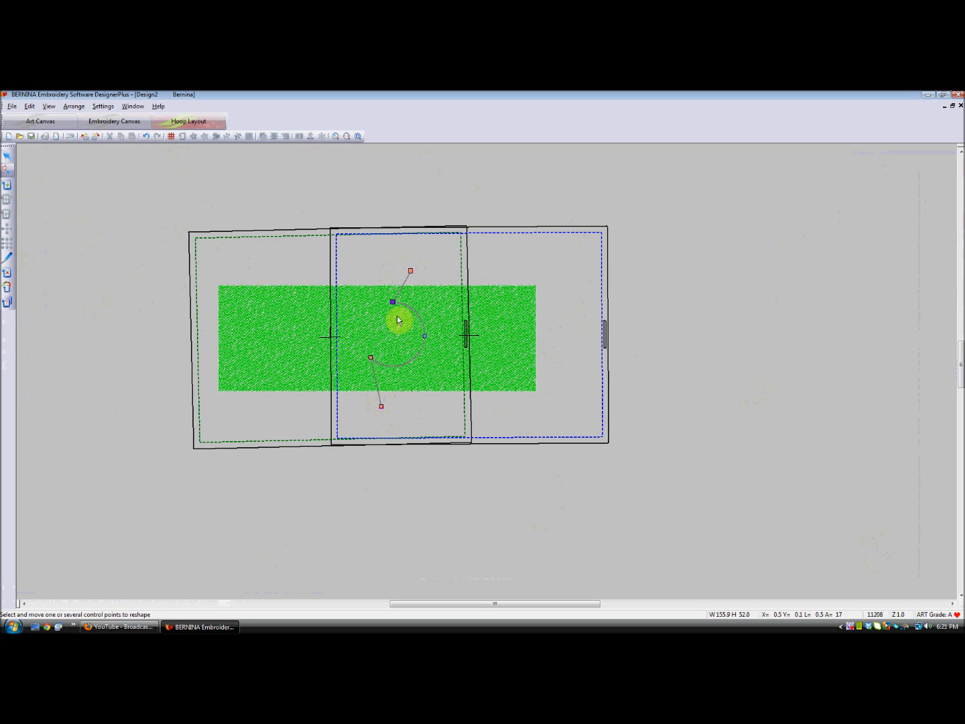
# - Switch to the Embroidery Canvas and undo the splitting line, the second hoop and the first hoop's repositioning
pyautogui.click(114, 123)
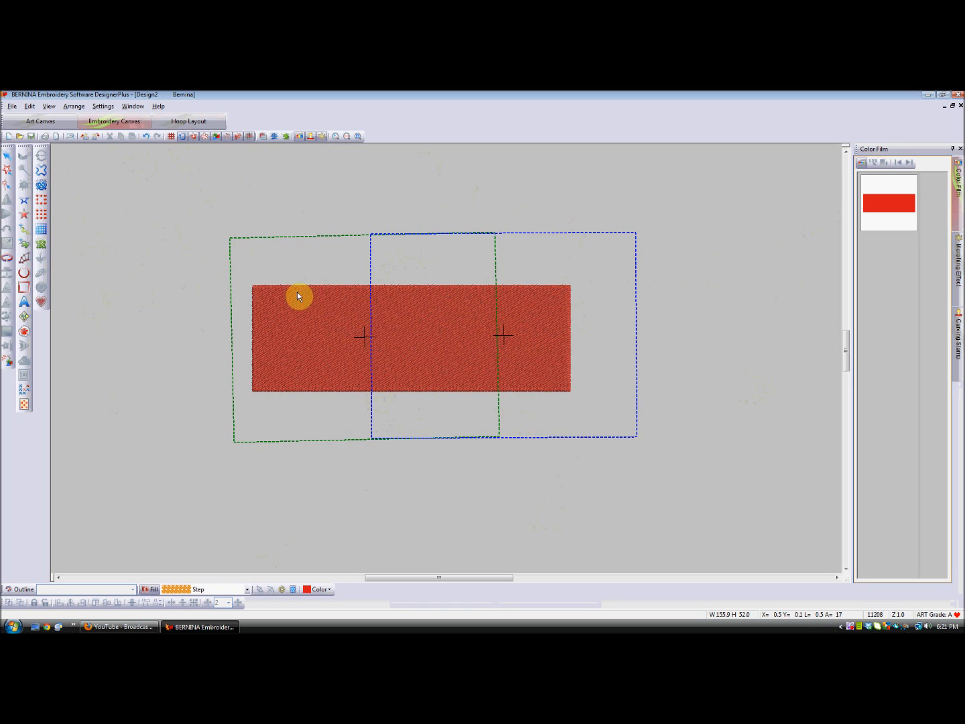
pyautogui.click(146, 137)
pyautogui.click(145, 137)
pyautogui.click(146, 138)
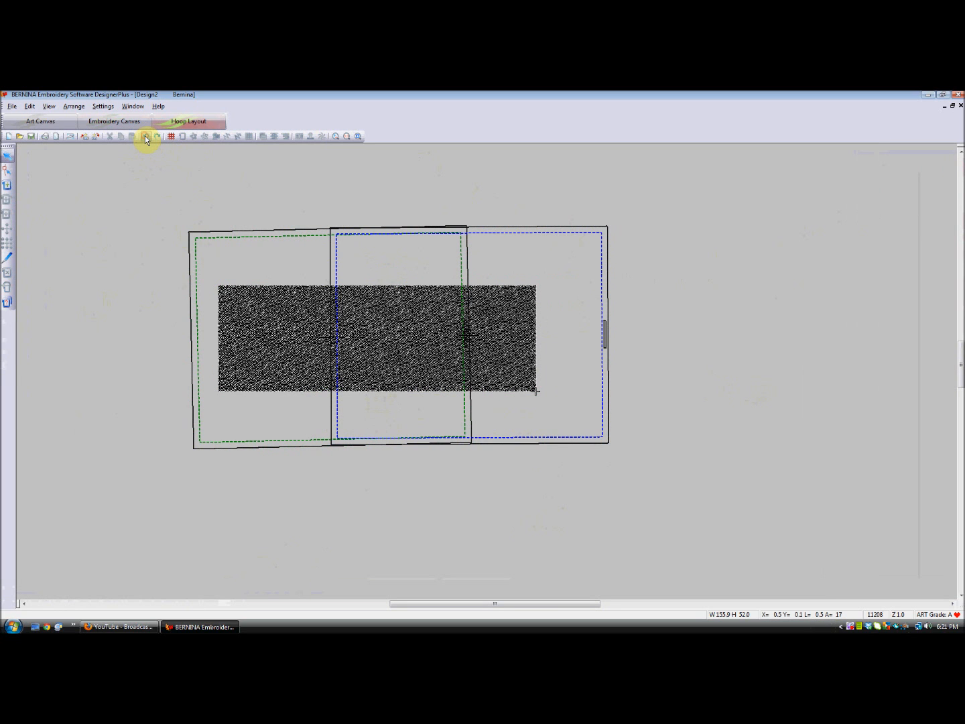
pyautogui.click(146, 137)
pyautogui.click(145, 137)
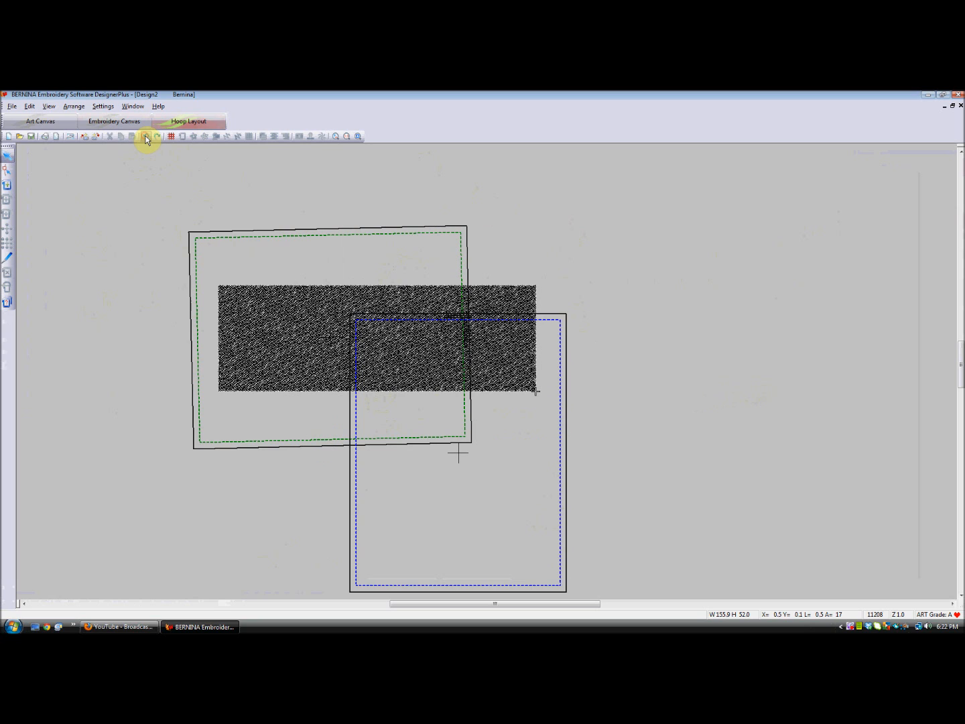
pyautogui.click(146, 137)
pyautogui.click(146, 137)
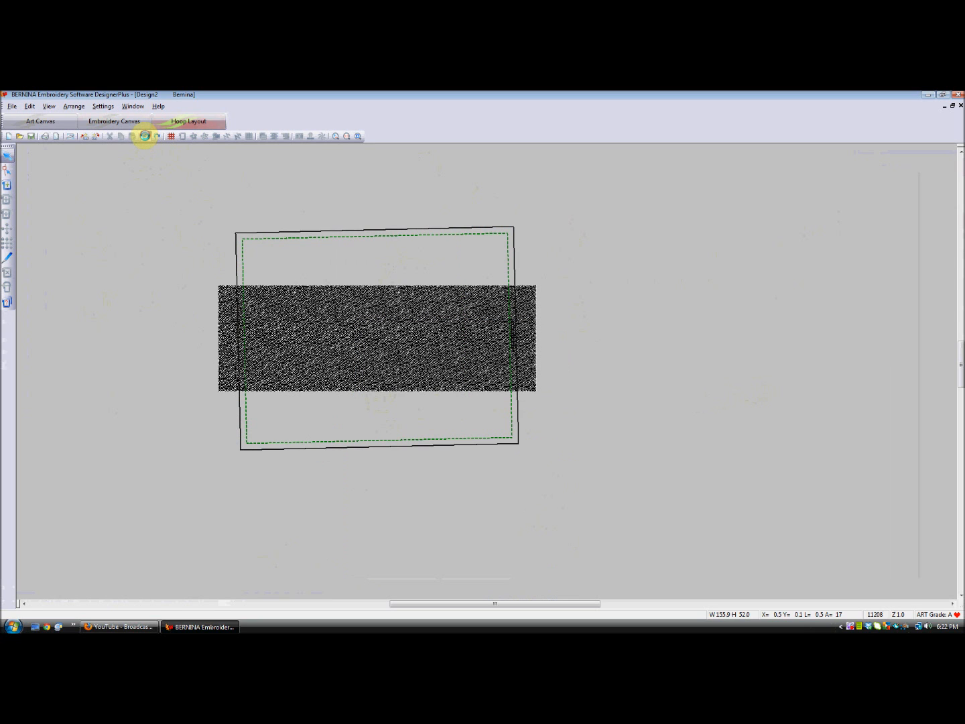
pyautogui.click(145, 137)
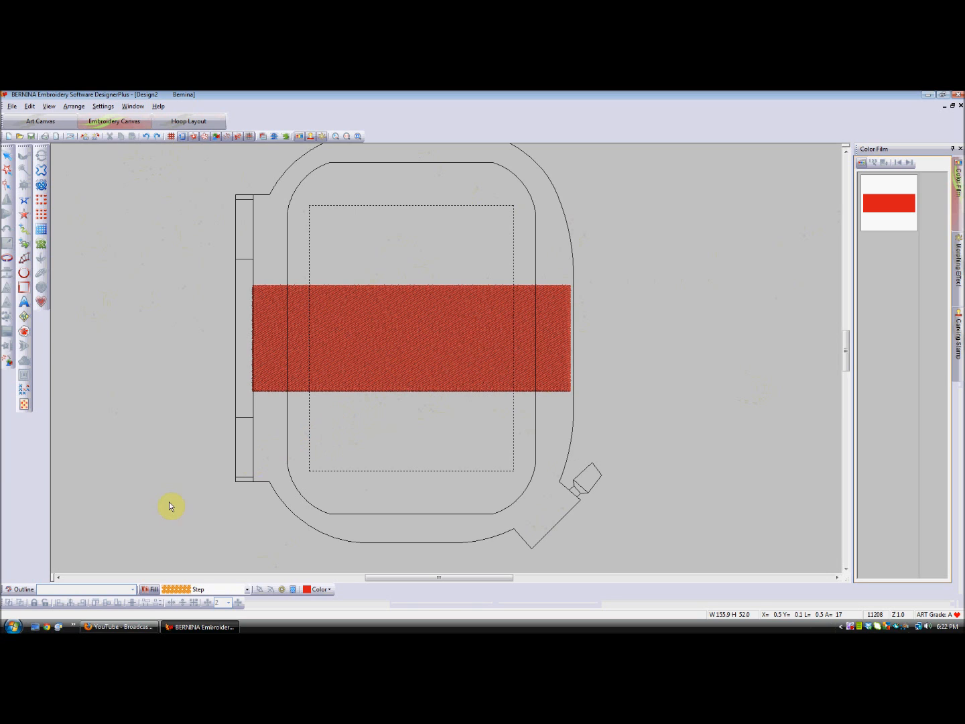
# - Draw an open wavy line with a Satin outline, about 76 mm tall, crossing the rectangle left of its middle from above to below it
pyautogui.click(23, 591)
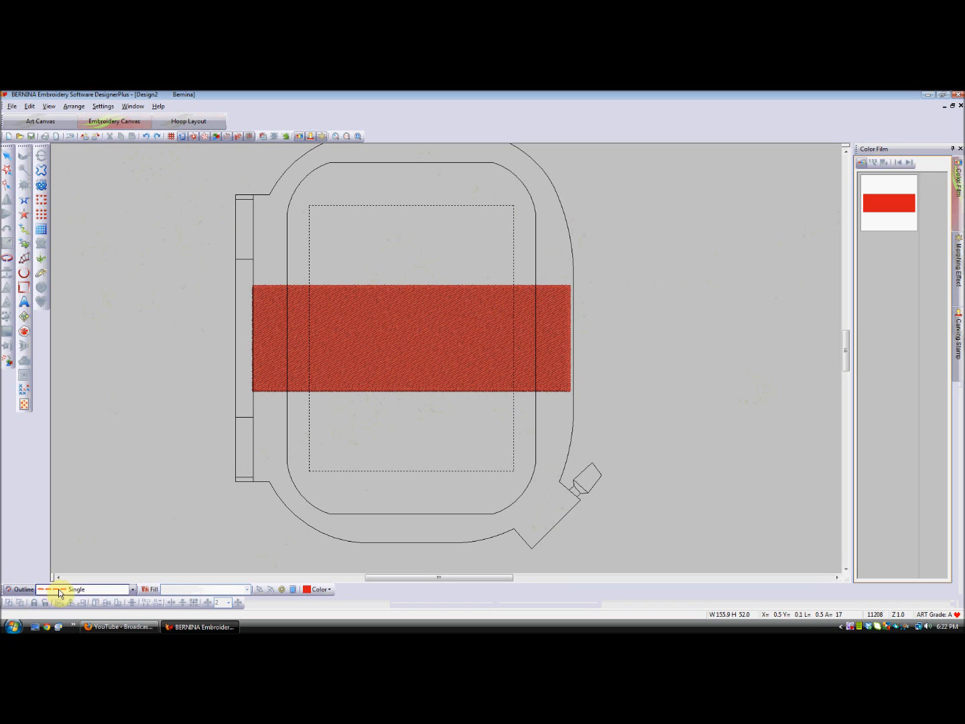
pyautogui.click(132, 592)
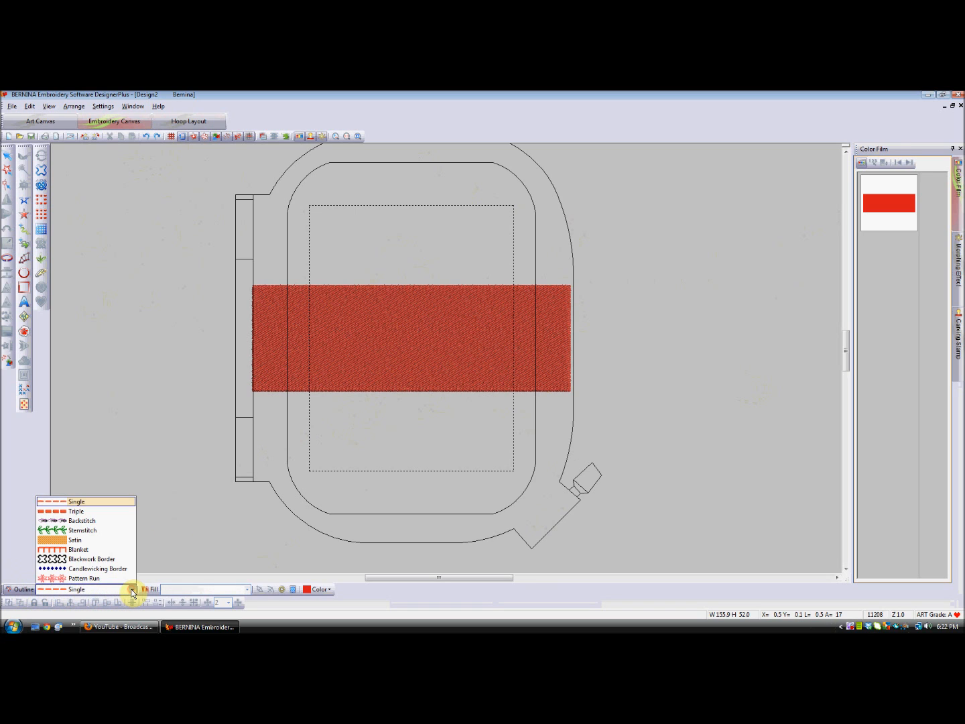
pyautogui.click(82, 540)
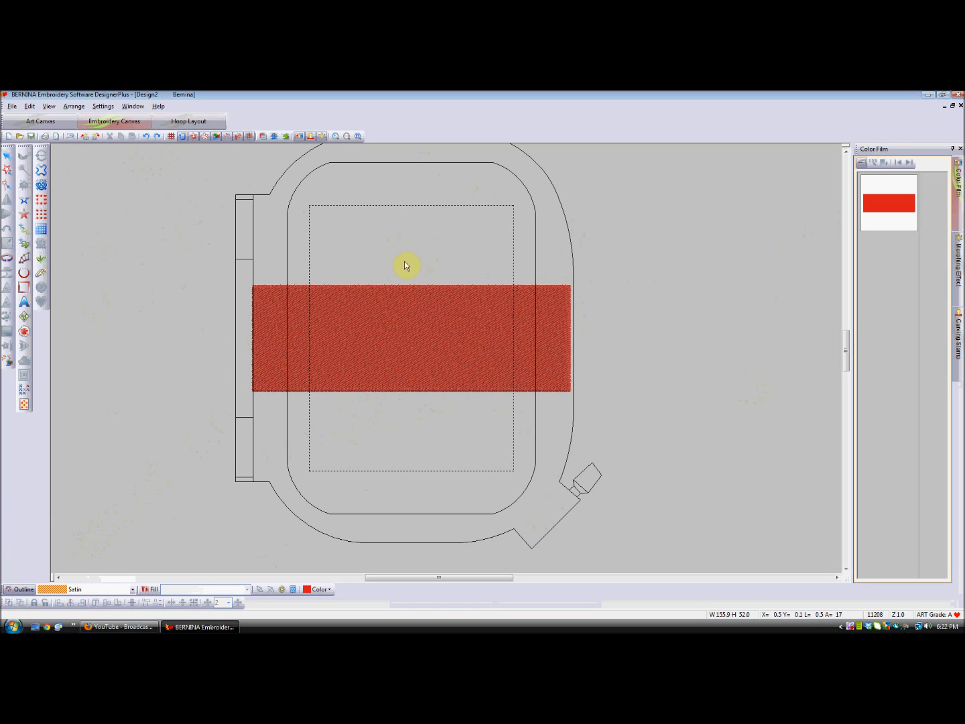
pyautogui.click(378, 264)
pyautogui.click(24, 201)
pyautogui.click(348, 267)
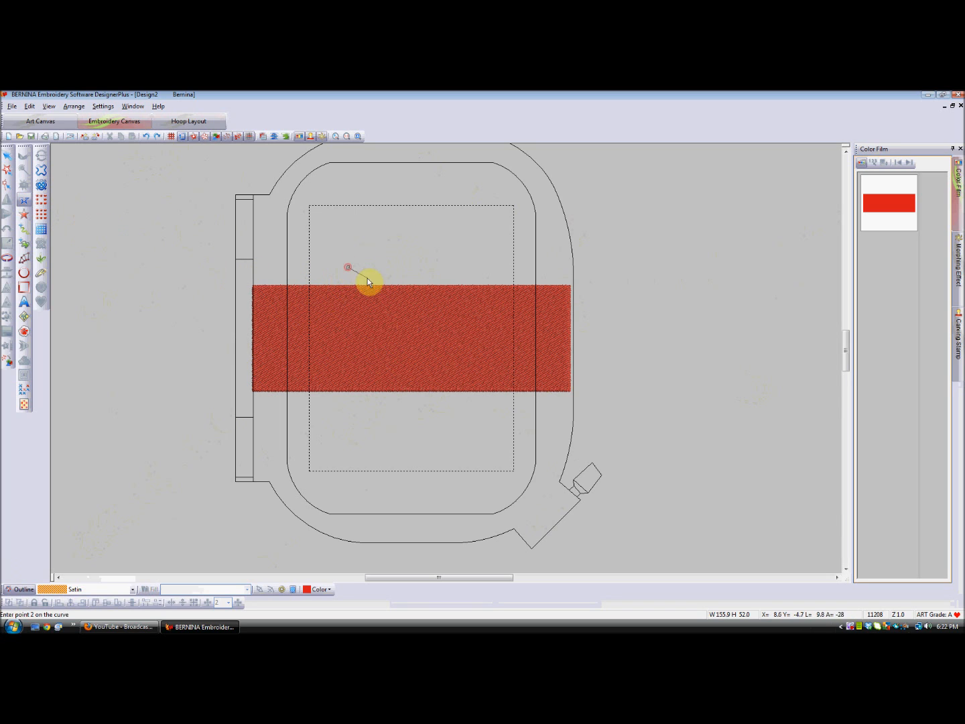
pyautogui.click(372, 289)
pyautogui.click(400, 330)
pyautogui.click(367, 352)
pyautogui.click(351, 364)
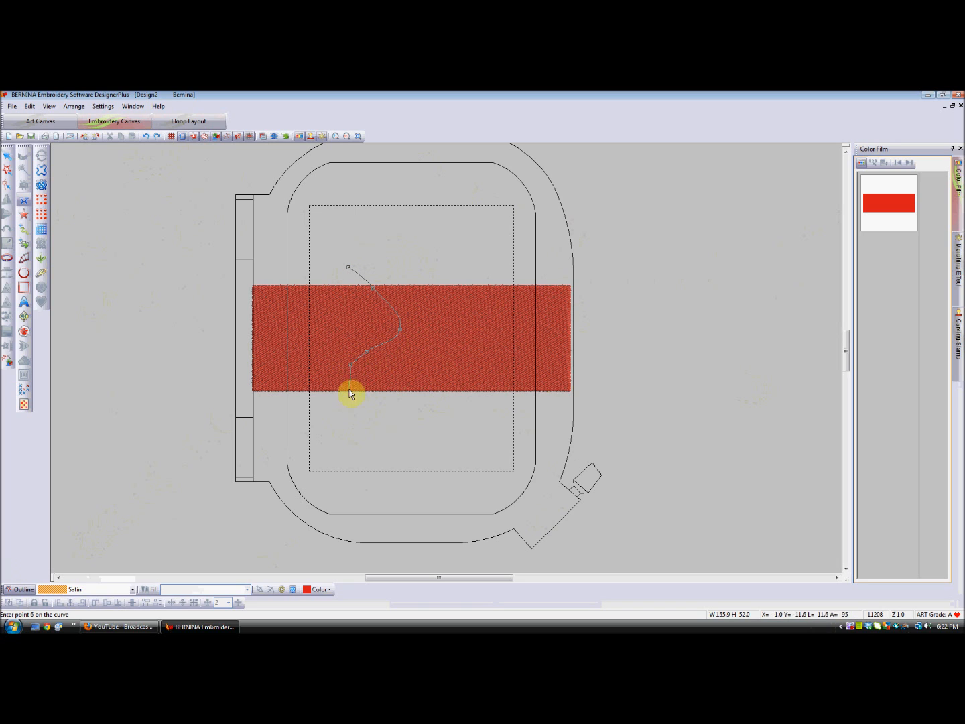
pyautogui.click(364, 418)
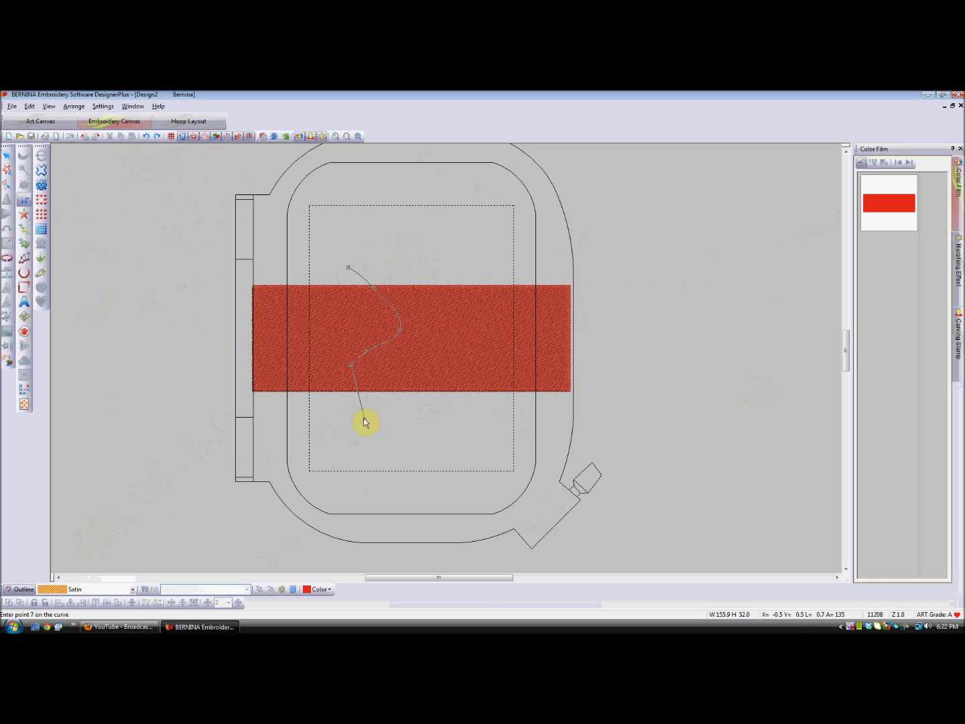
pyautogui.press('Return')
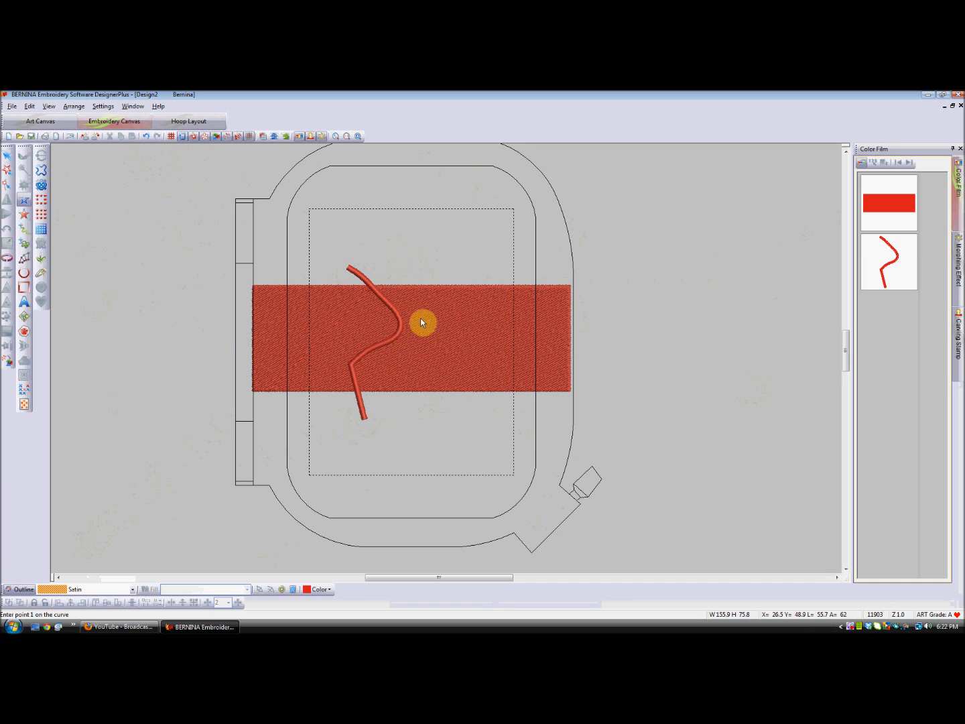
# - Recolor the wavy satin line dark blue
pyautogui.click(328, 590)
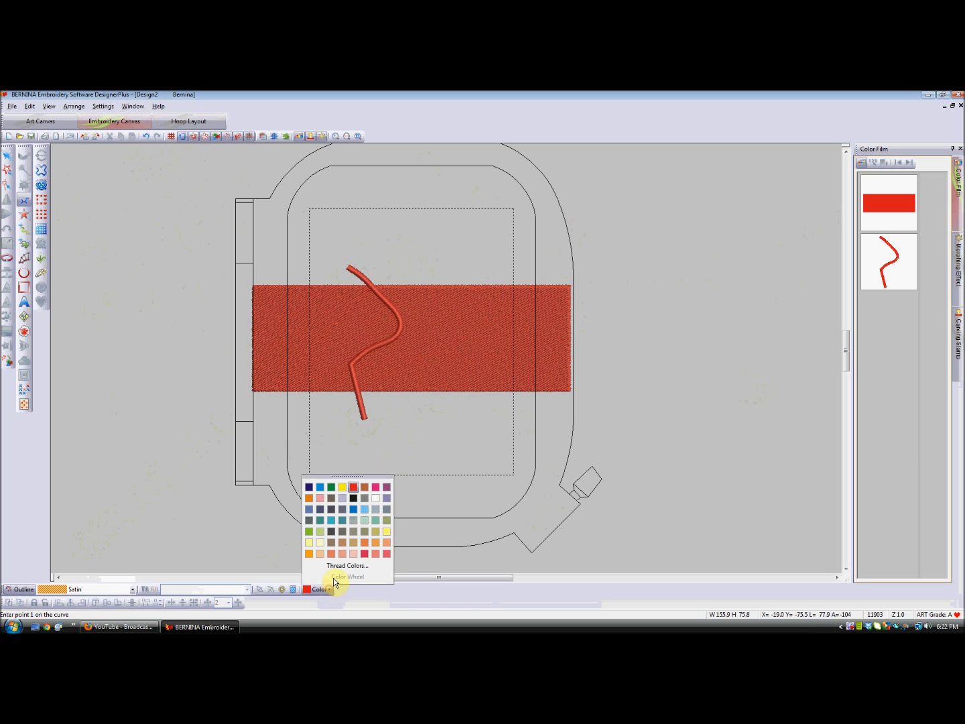
pyautogui.click(309, 486)
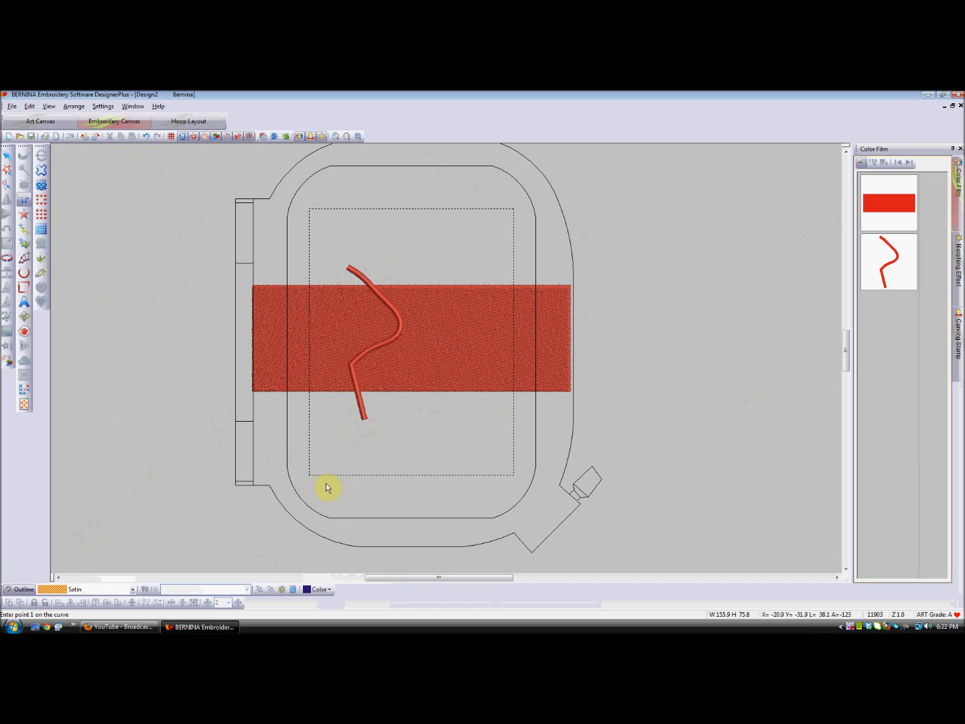
pyautogui.click(6, 154)
pyautogui.click(329, 590)
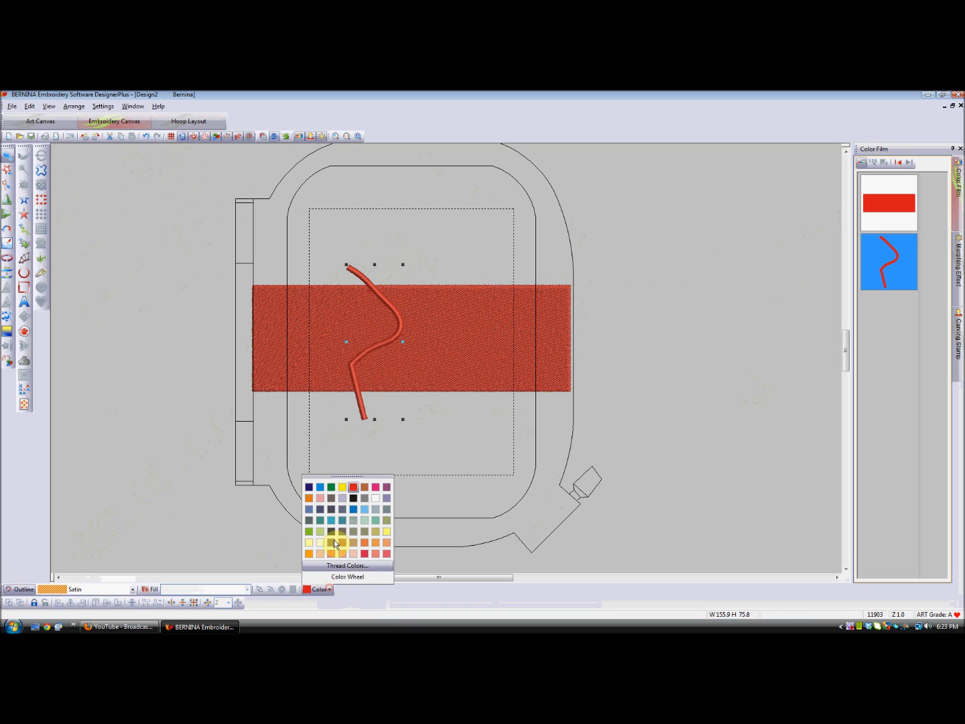
pyautogui.click(309, 487)
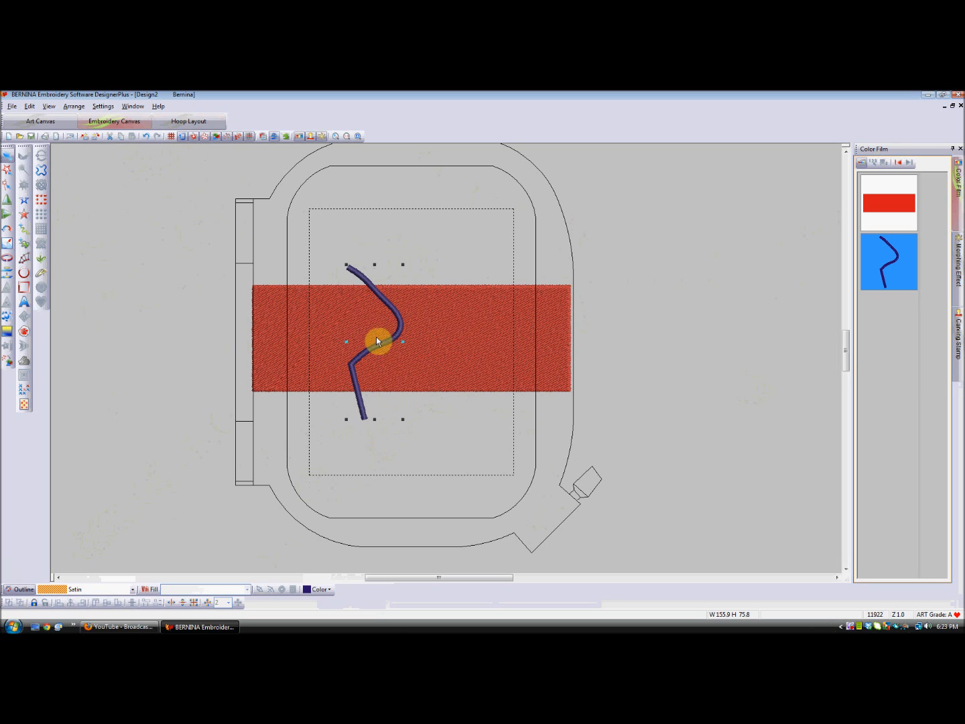
# - Split the rectangle along the dark blue line by removing overlaps, and delete the line
pyautogui.click(6, 274)
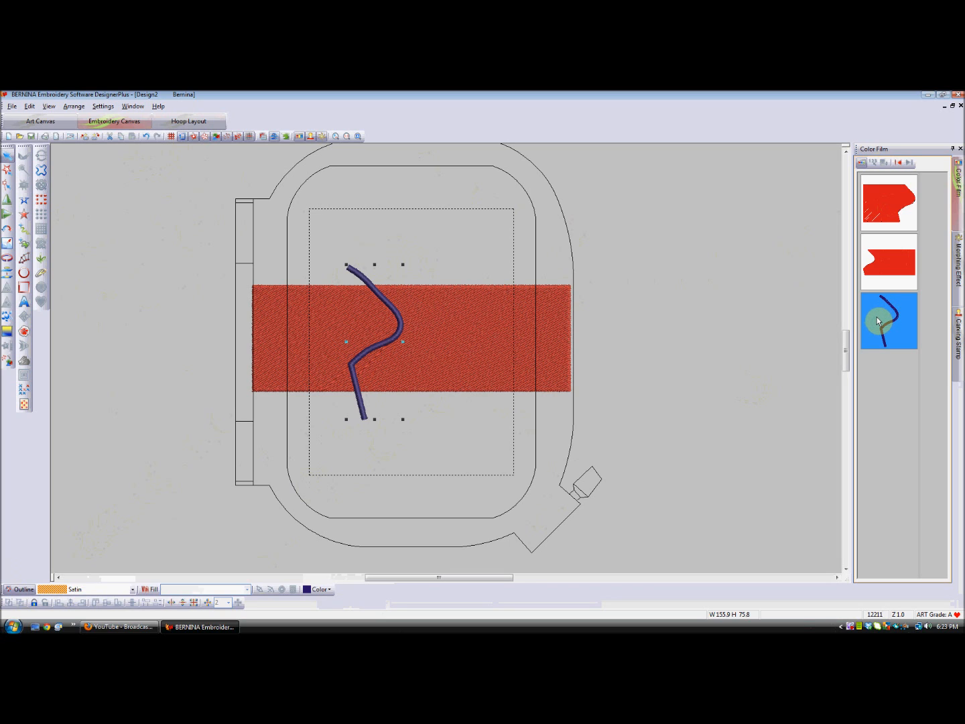
pyautogui.press('Delete')
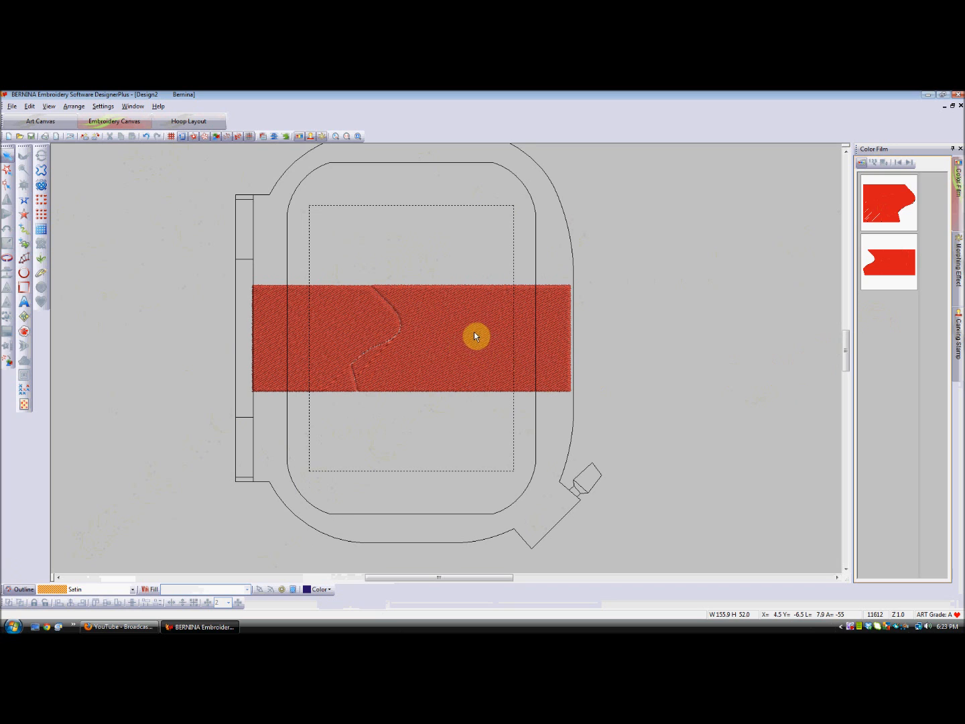
# - Move the rectangle's right piece about 50 mm to the right and display the design as plain stitches instead of the realistic view
pyautogui.moveTo(474, 335); pyautogui.dragTo(575, 346)
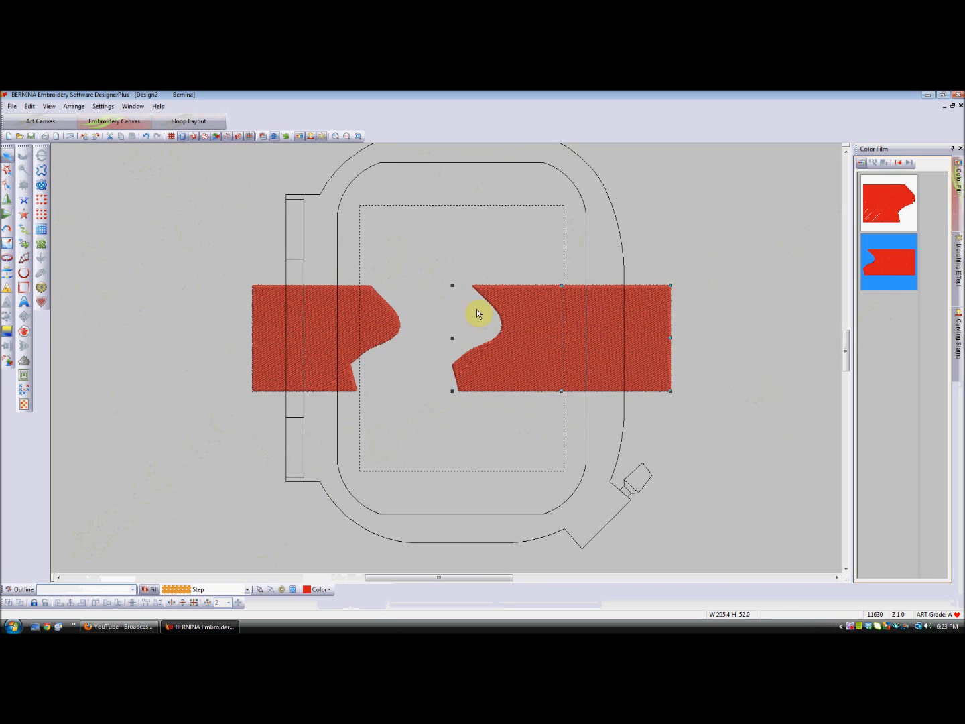
pyautogui.click(238, 138)
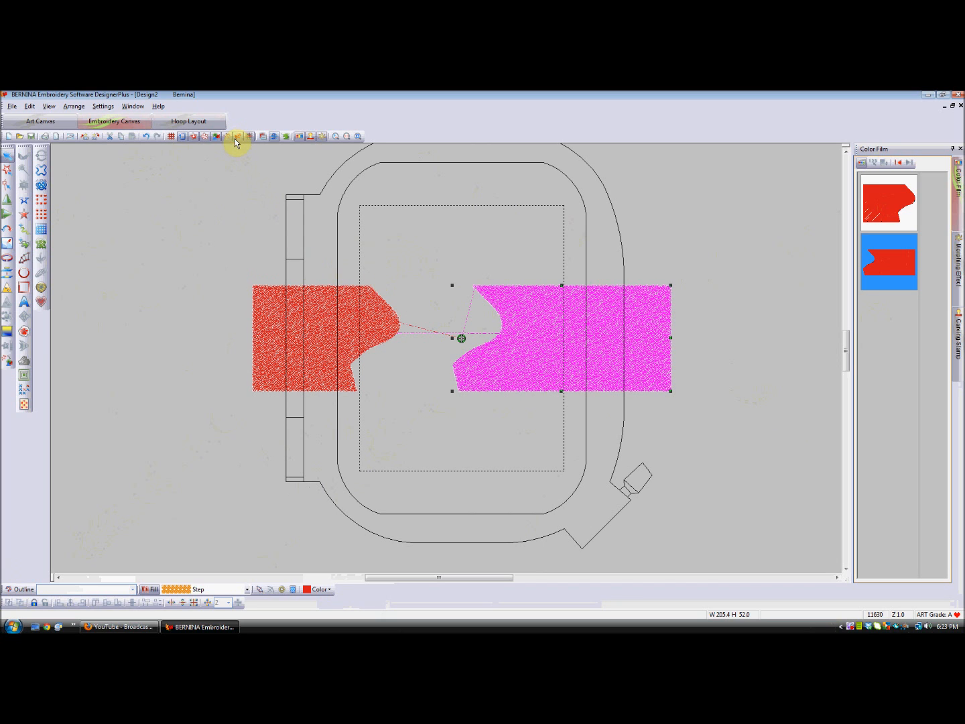
pyautogui.click(511, 349)
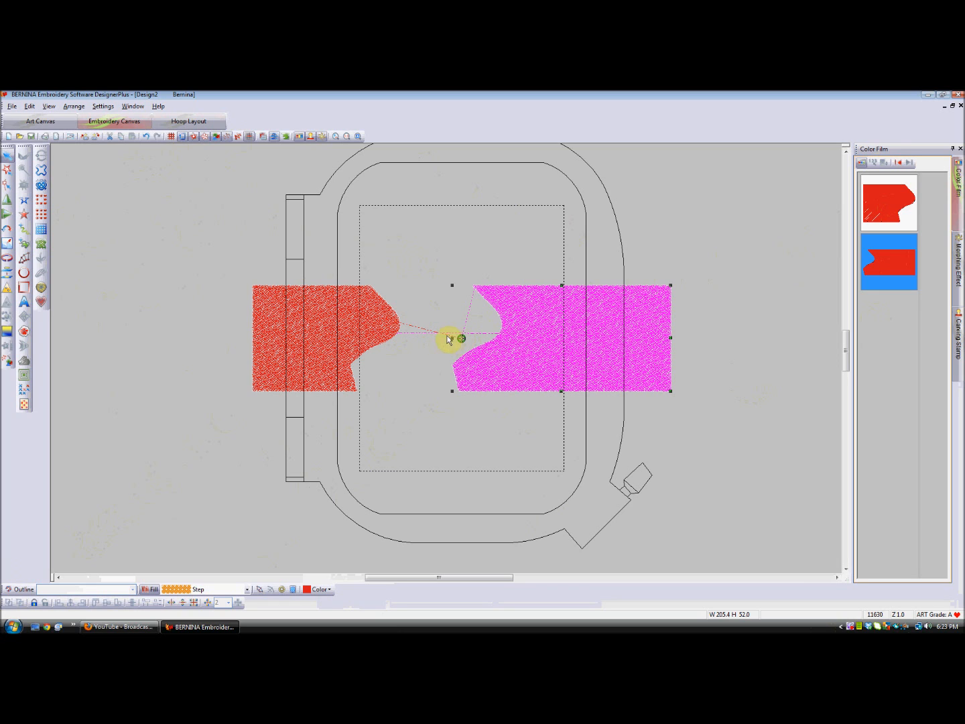
# - Set the start needle position to First Stitch of Design and the end needle position to Last Stitch of Design
pyautogui.click(76, 106)
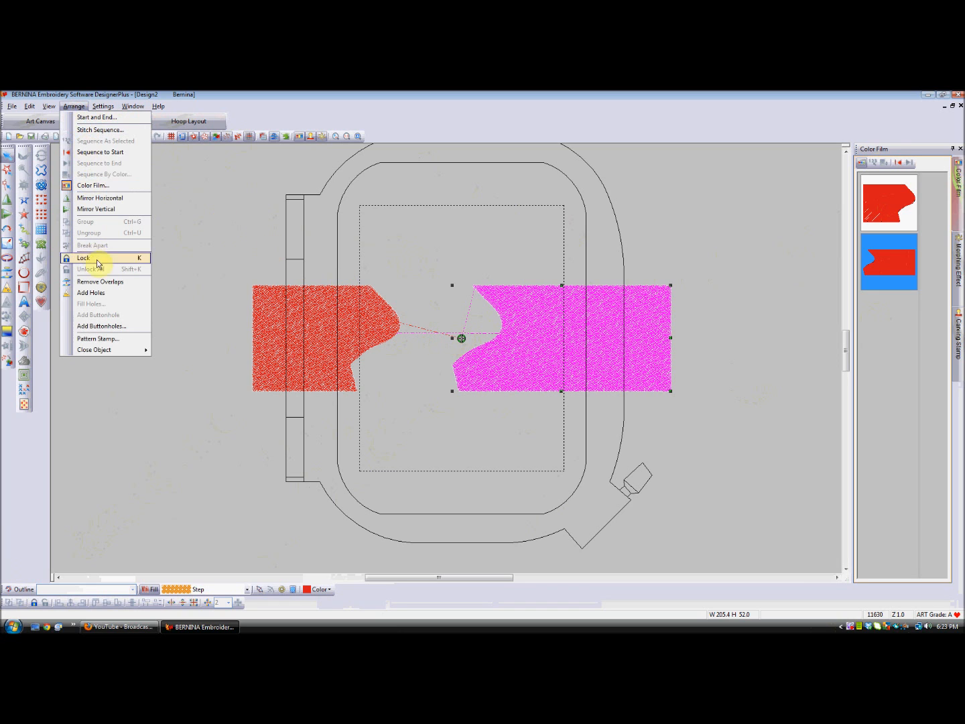
pyautogui.click(104, 120)
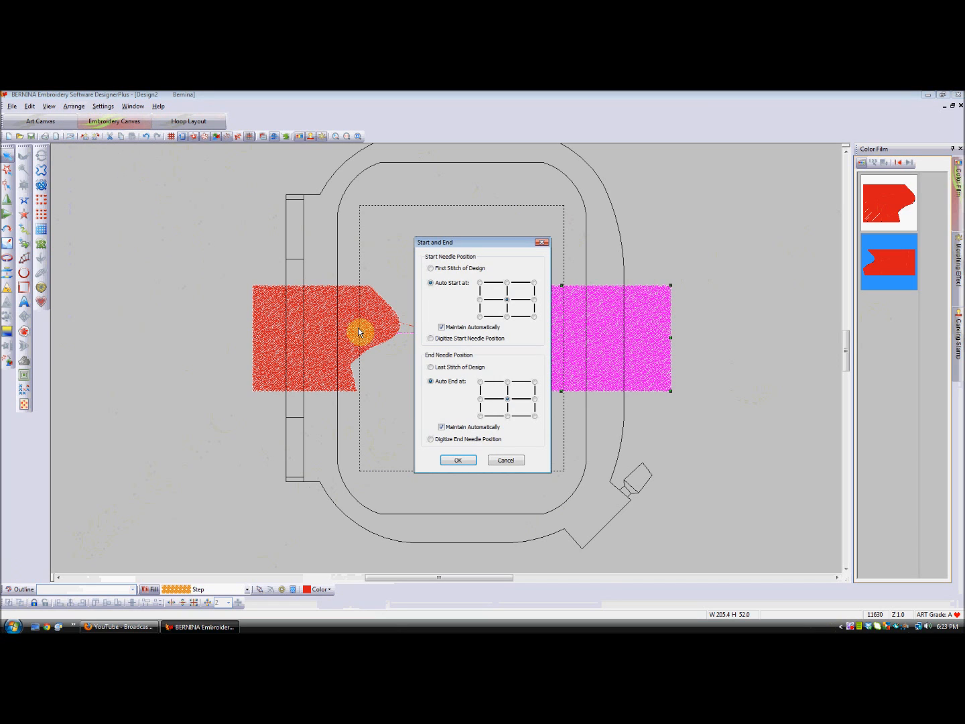
pyautogui.click(431, 268)
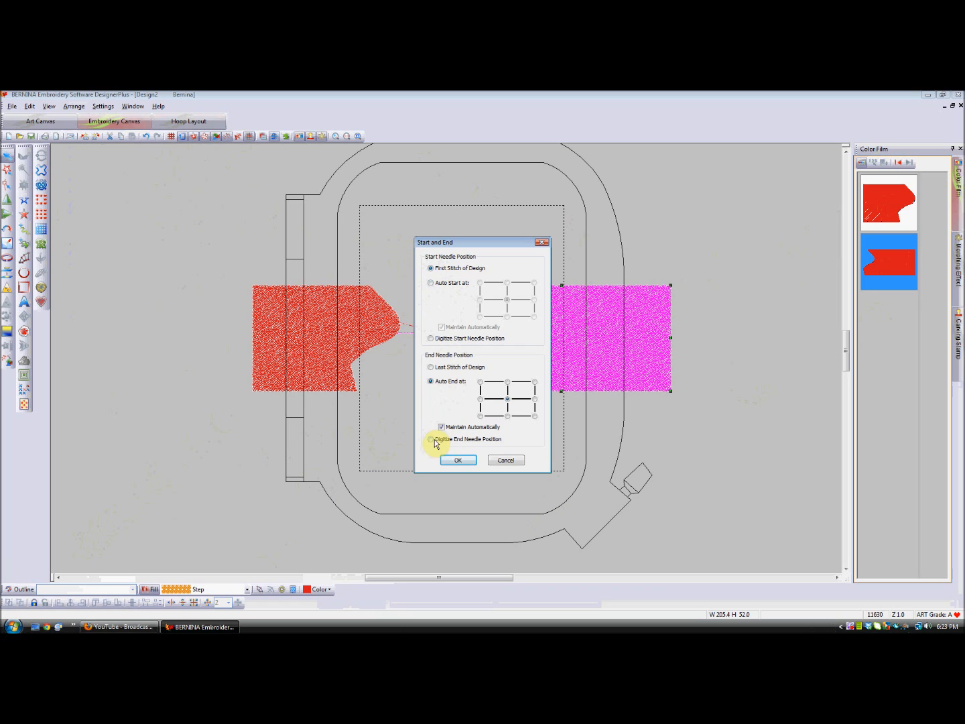
pyautogui.click(432, 367)
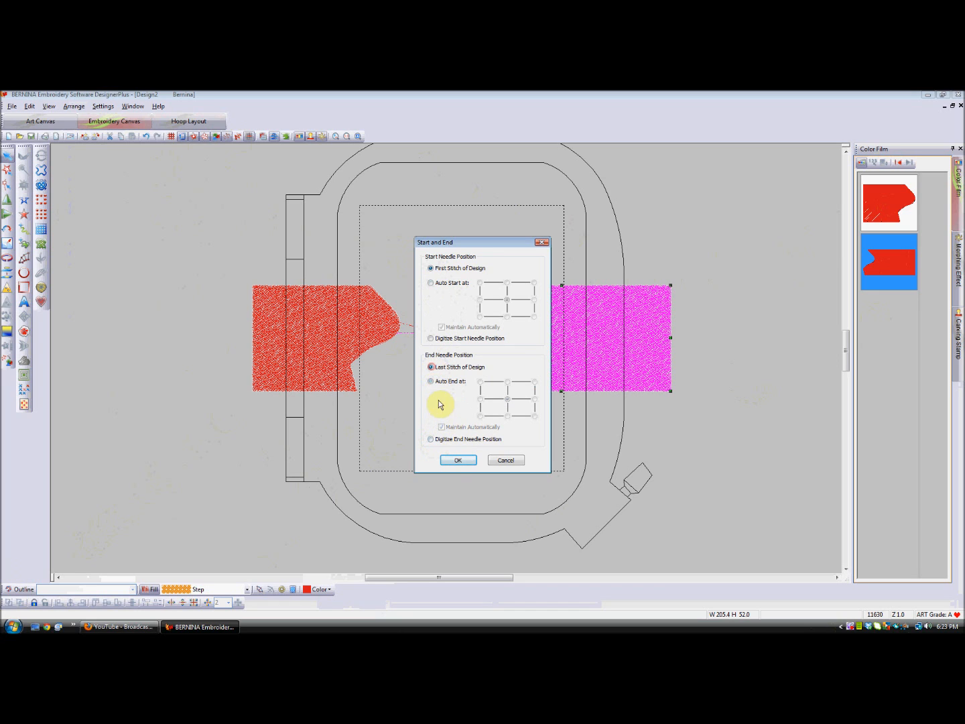
pyautogui.click(453, 461)
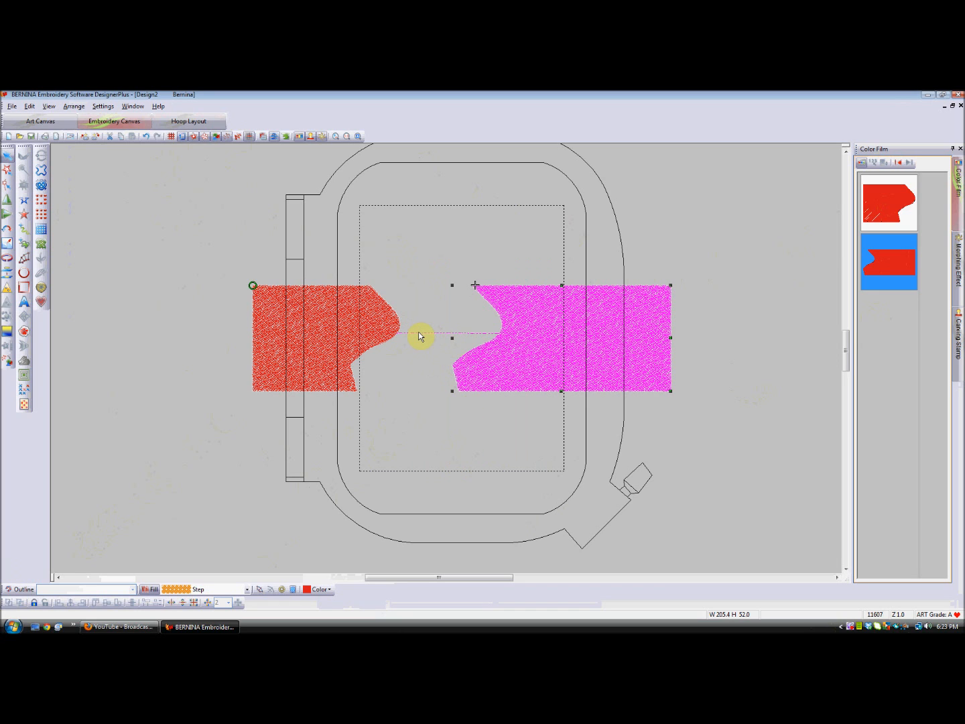